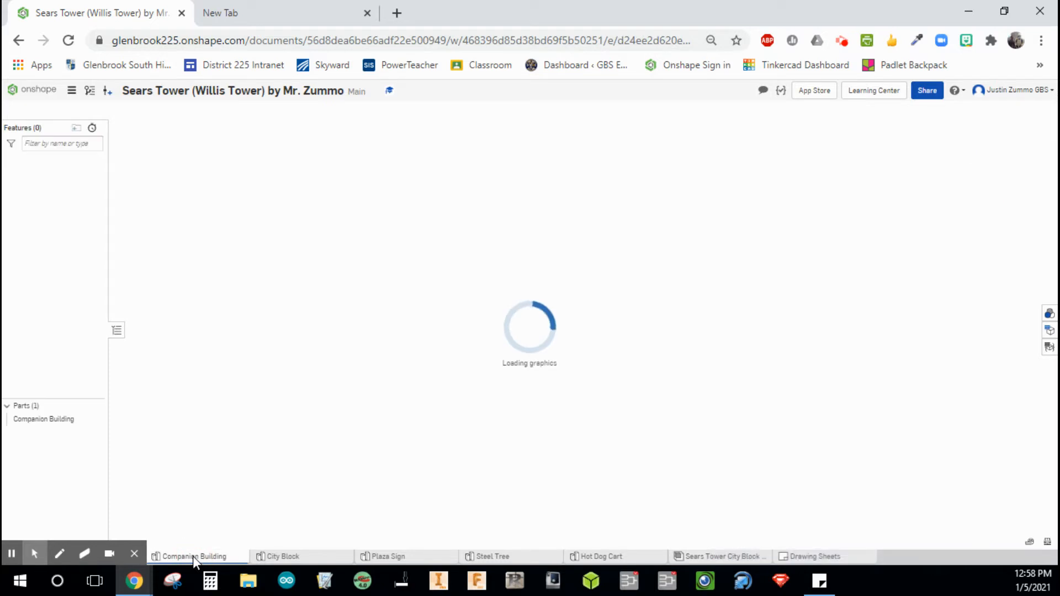
- Open the Sears Tower part studio to view the tower model
mouse_move(135, 558)
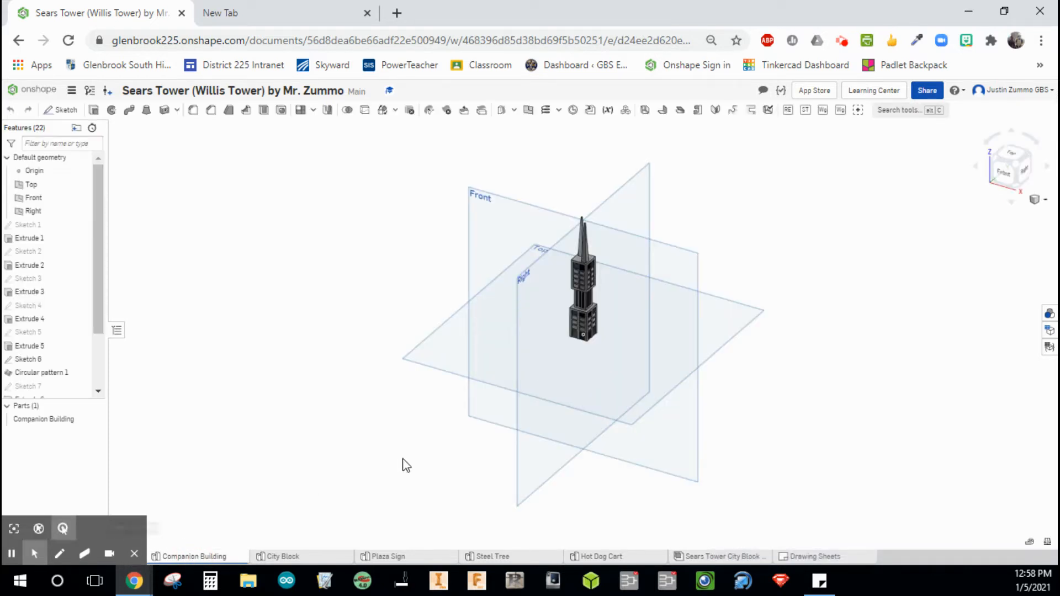
left_click(134, 553)
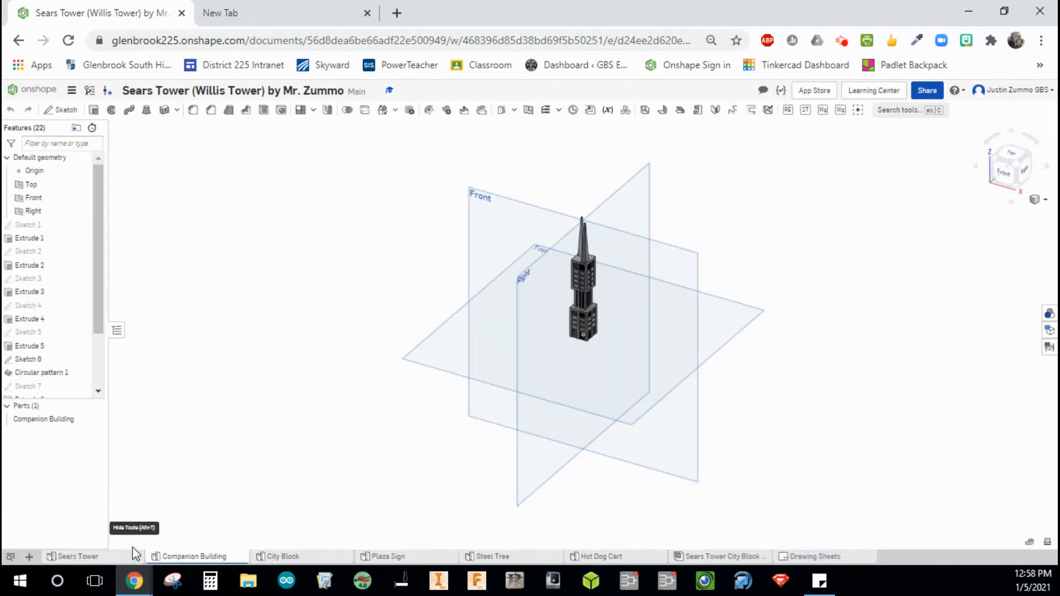
left_click(83, 557)
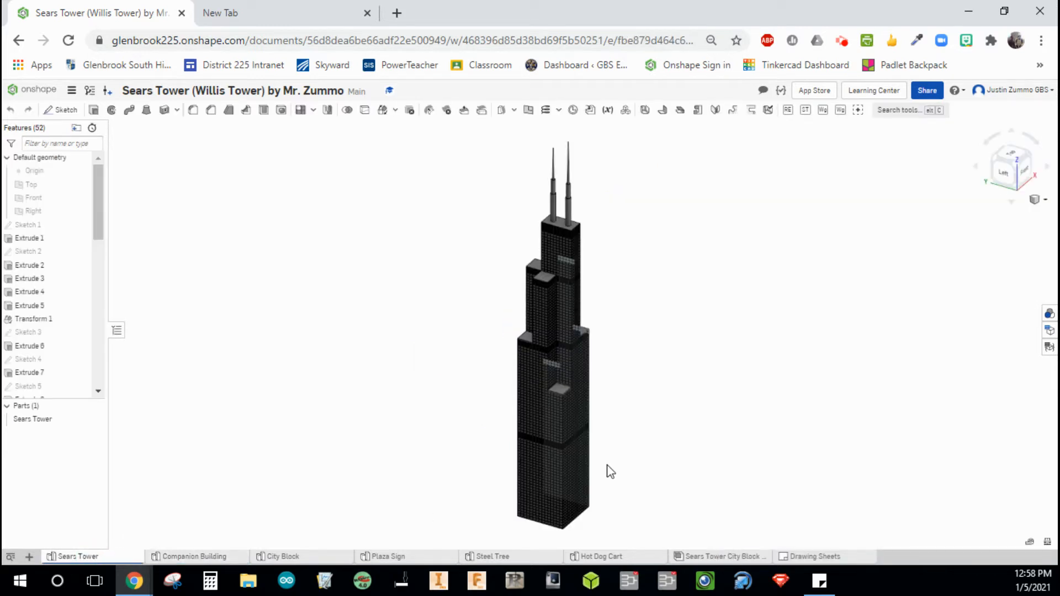
- Hide all planes in the Companion Building part studio and fit the building in view
left_click(173, 557)
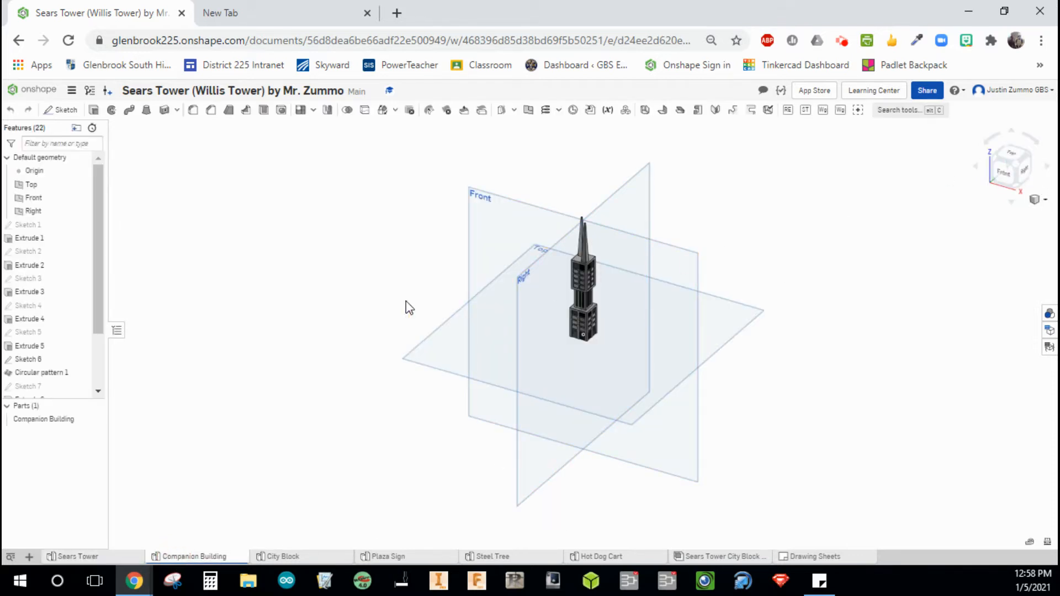
right_click(486, 207)
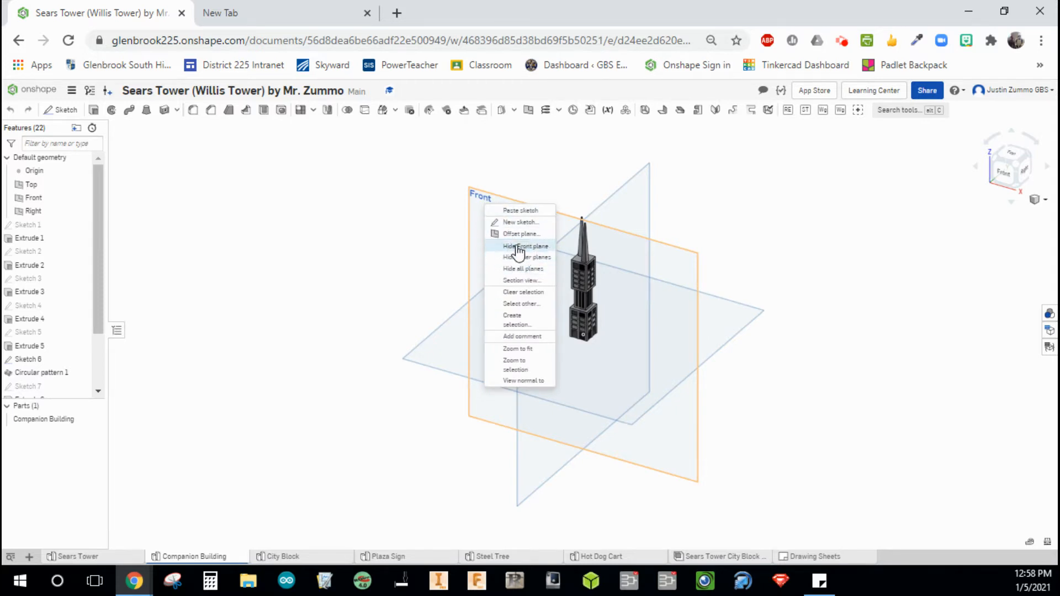
left_click(516, 270)
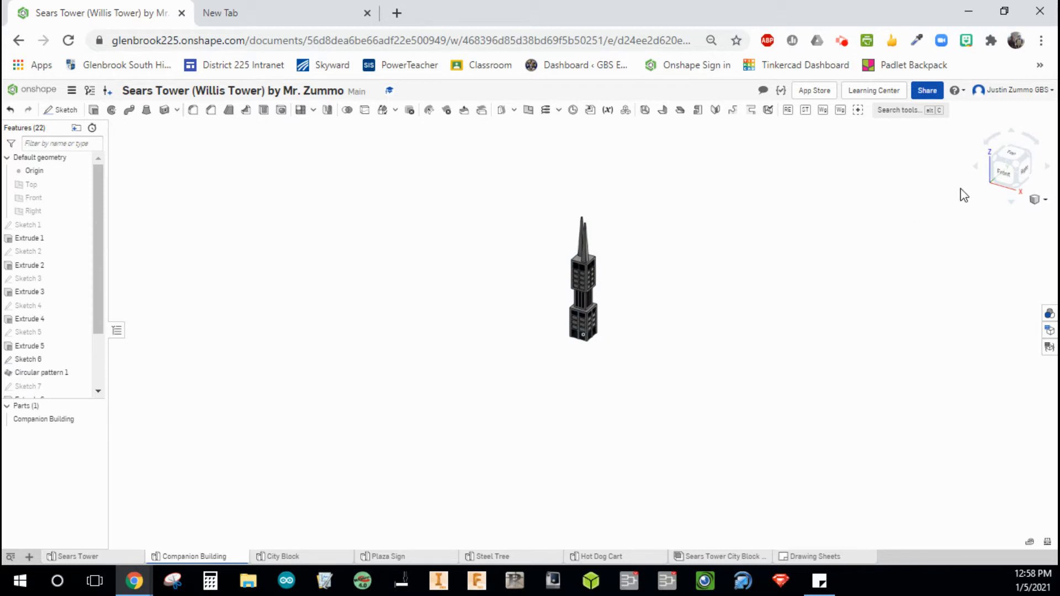
left_click(1019, 170)
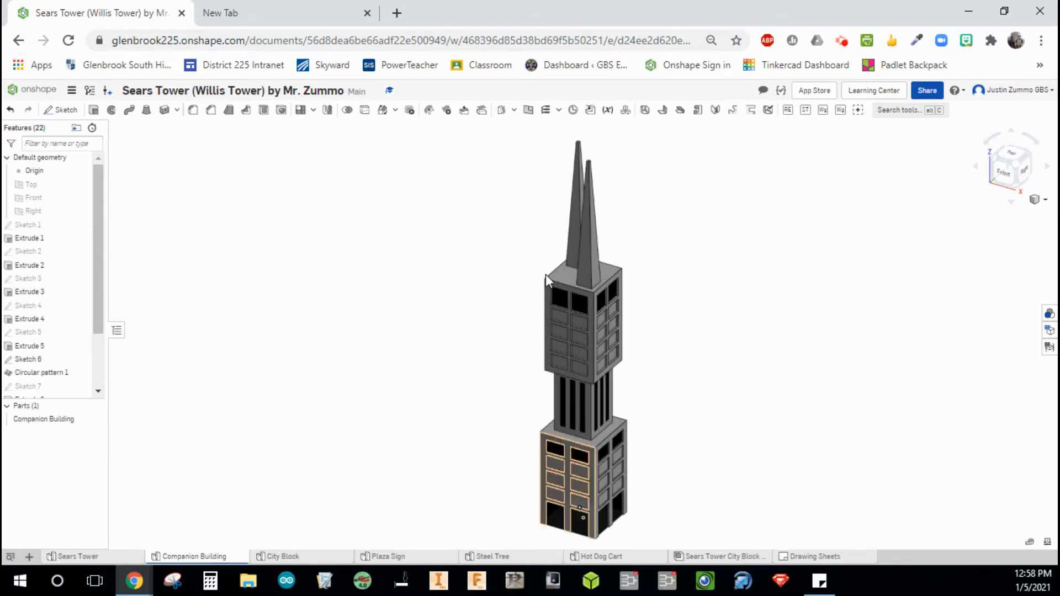
- Review the City Block, Plaza Sign, Steel Tree and Hot Dog Cart part studios one after another
left_click(282, 558)
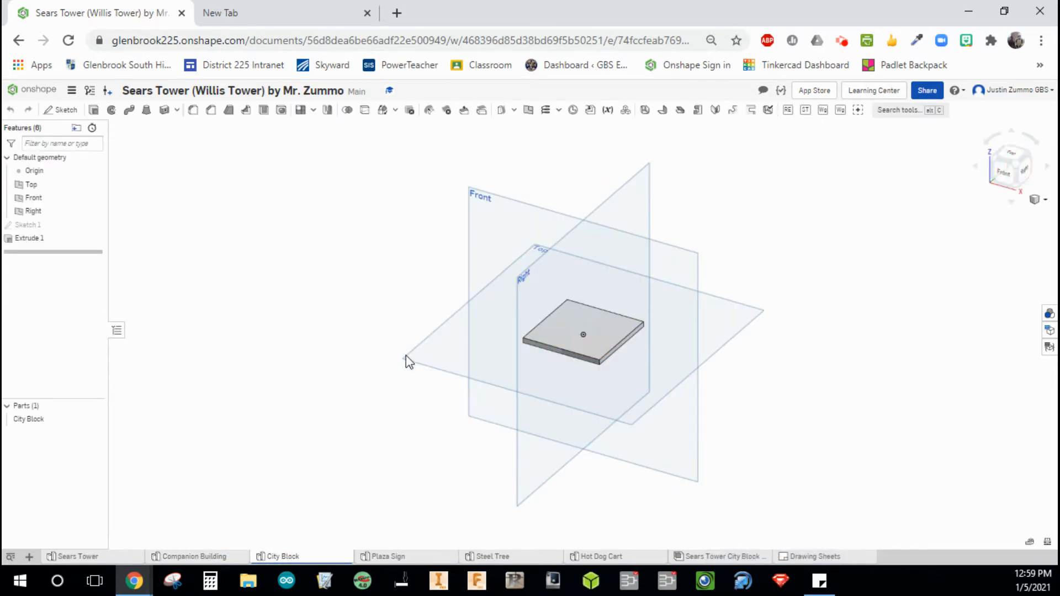
left_click(386, 557)
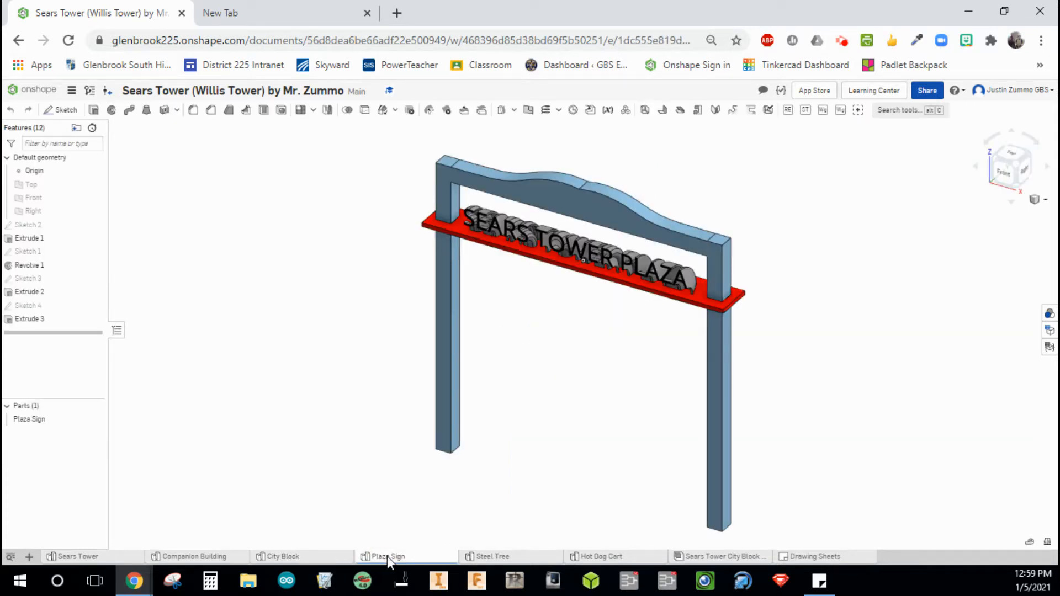
left_click(501, 558)
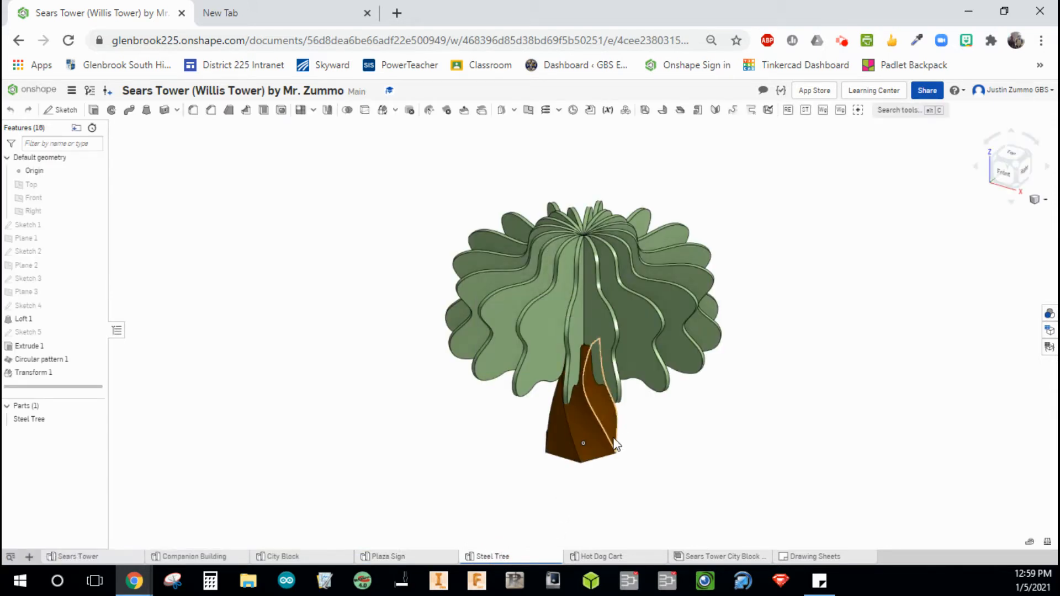
left_click(593, 558)
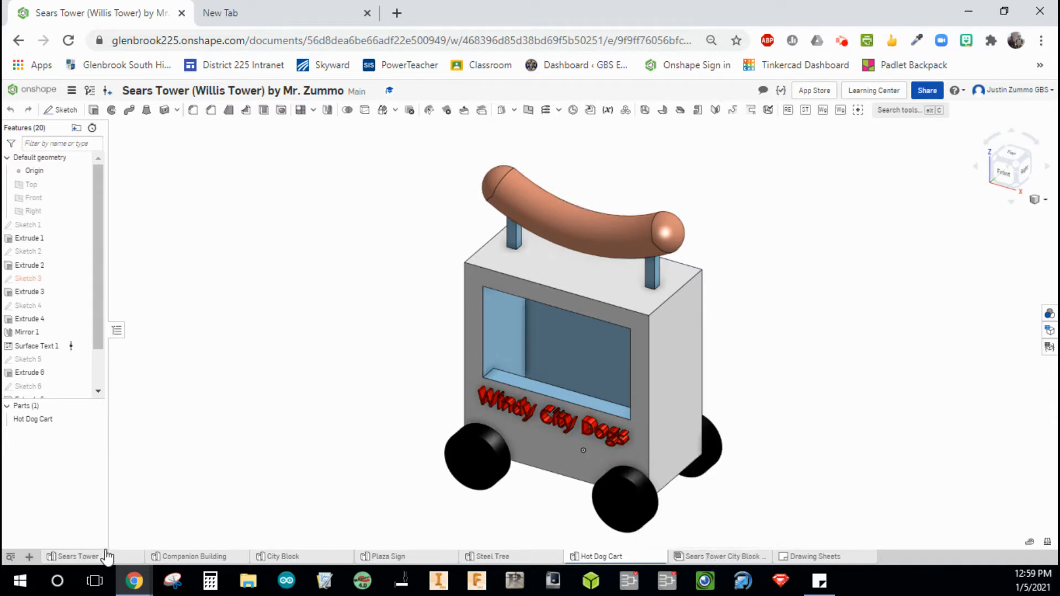
- Open the Sears Tower City Block assembly and examine how the buildings, plaza sign and tree are arranged on the block
left_click(695, 558)
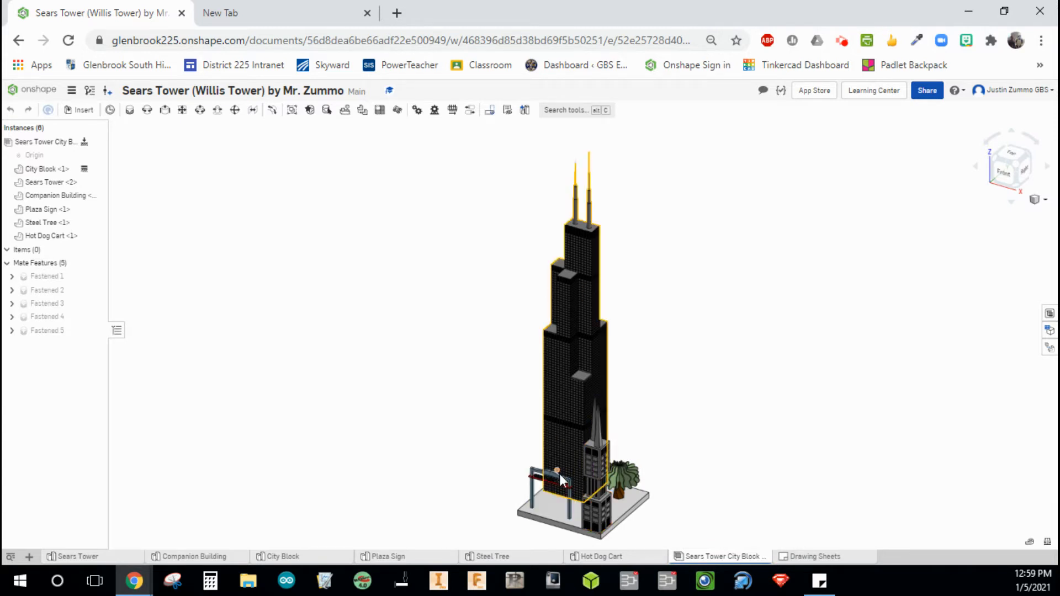
right_click_drag(681, 521, 595, 534)
scroll(589, 506, "down", 2)
scroll(572, 495, "up", 6)
mouse_move(699, 497)
right_mouse_down()
mouse_move(742, 493)
mouse_move(715, 512)
mouse_move(666, 488)
mouse_move(634, 509)
mouse_move(721, 509)
mouse_move(691, 508)
right_mouse_up()
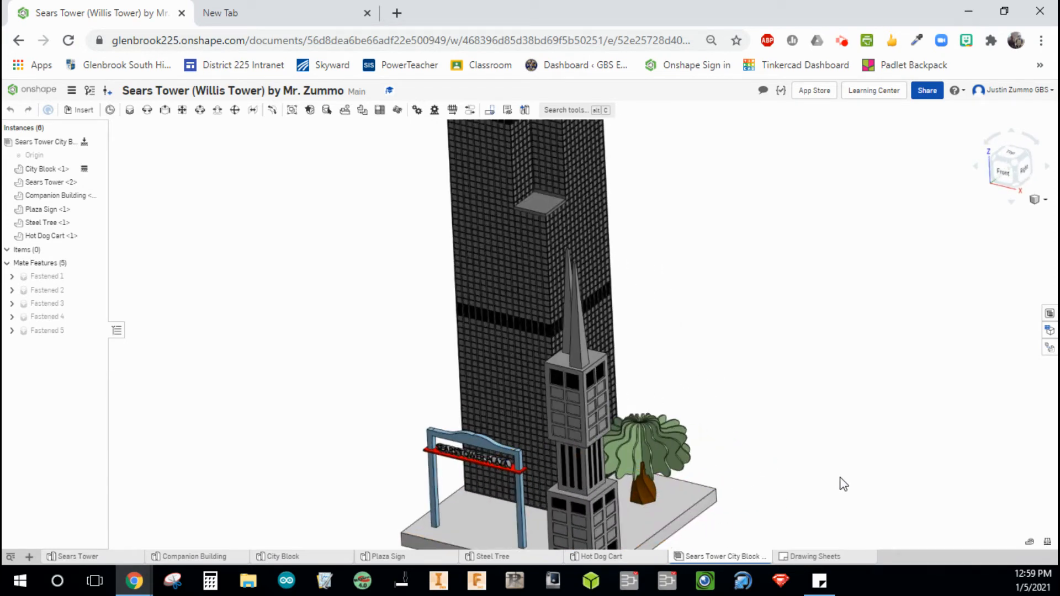
scroll(781, 464, "down", 3)
scroll(805, 413, "down", 3)
middle_click_drag(805, 414, 650, 431)
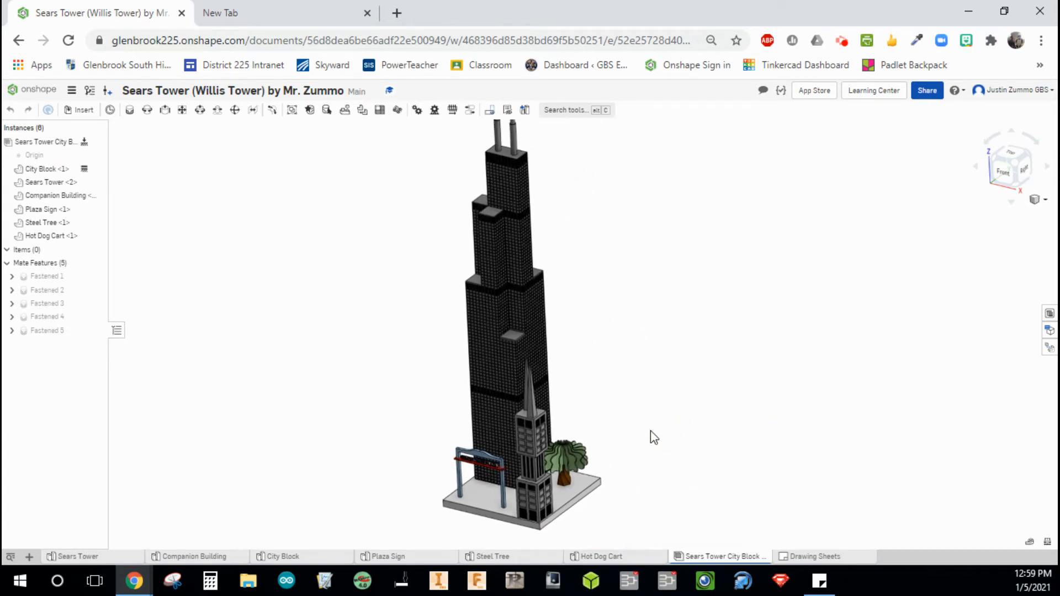
- Show the assembly's bill of materials and check its options for removing and adding columns
left_click(1049, 315)
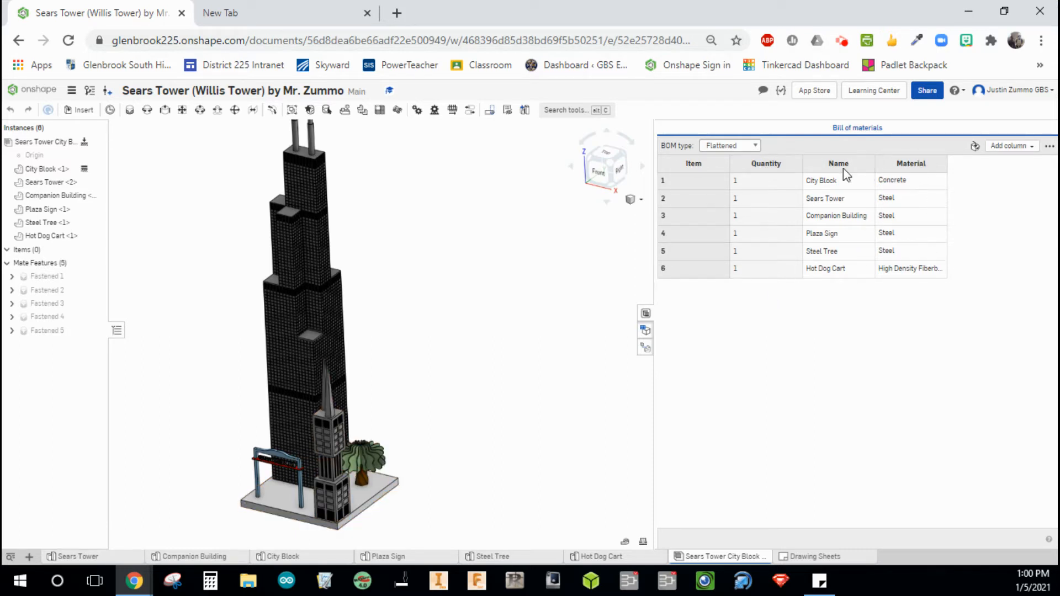
right_click(936, 168)
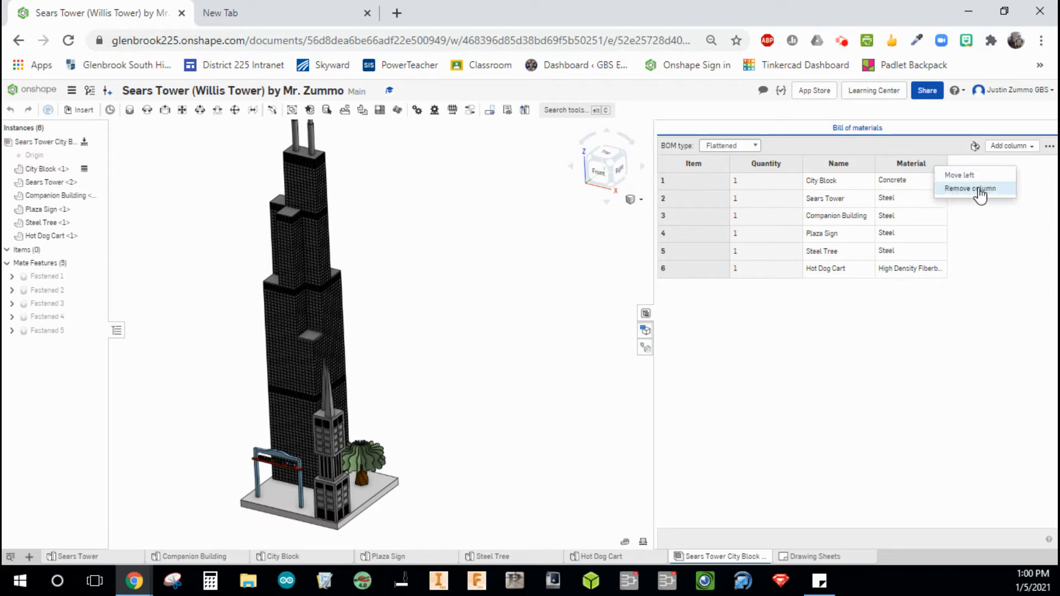
left_click(862, 325)
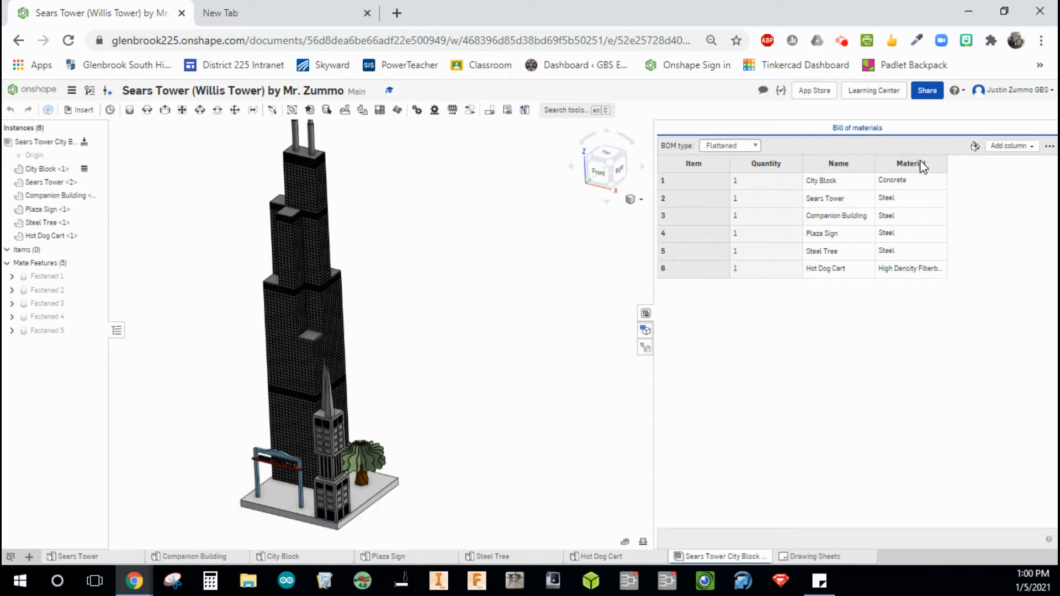
left_click(1021, 149)
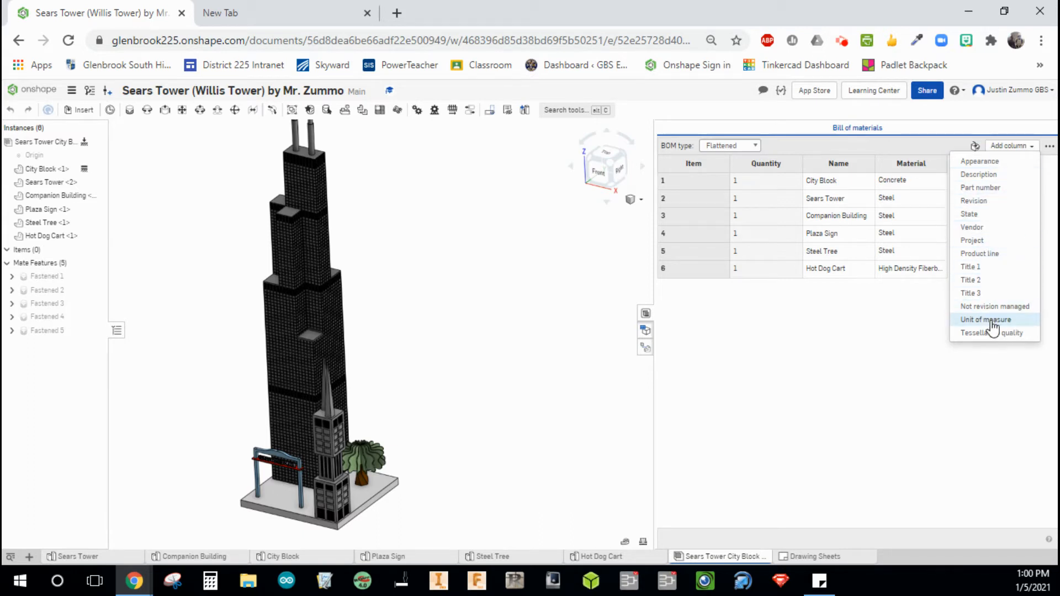
left_click(840, 333)
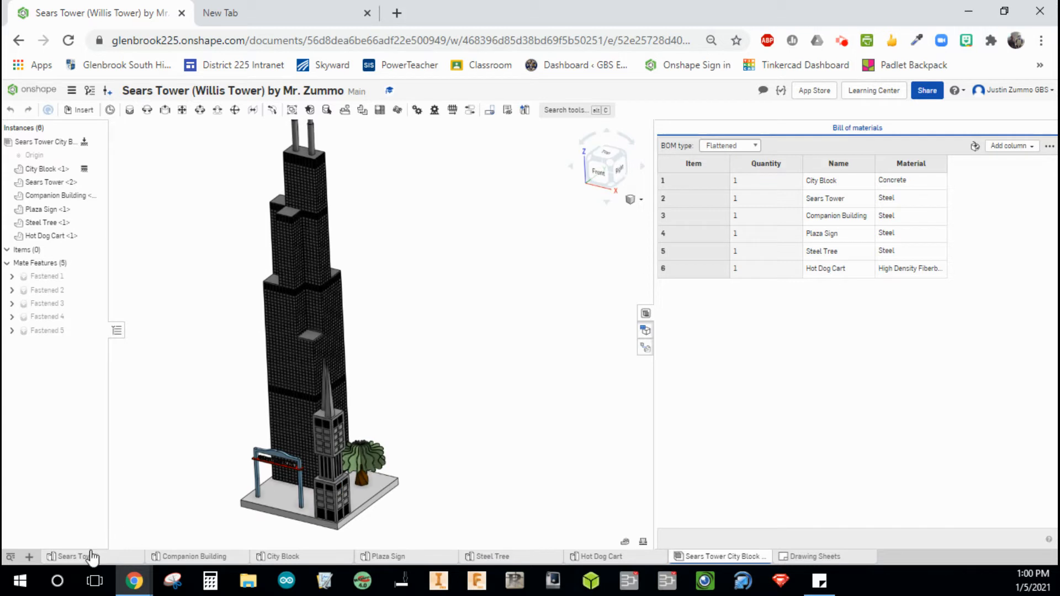
- Open the Companion Building part's name for renaming in its part studio
left_click(183, 557)
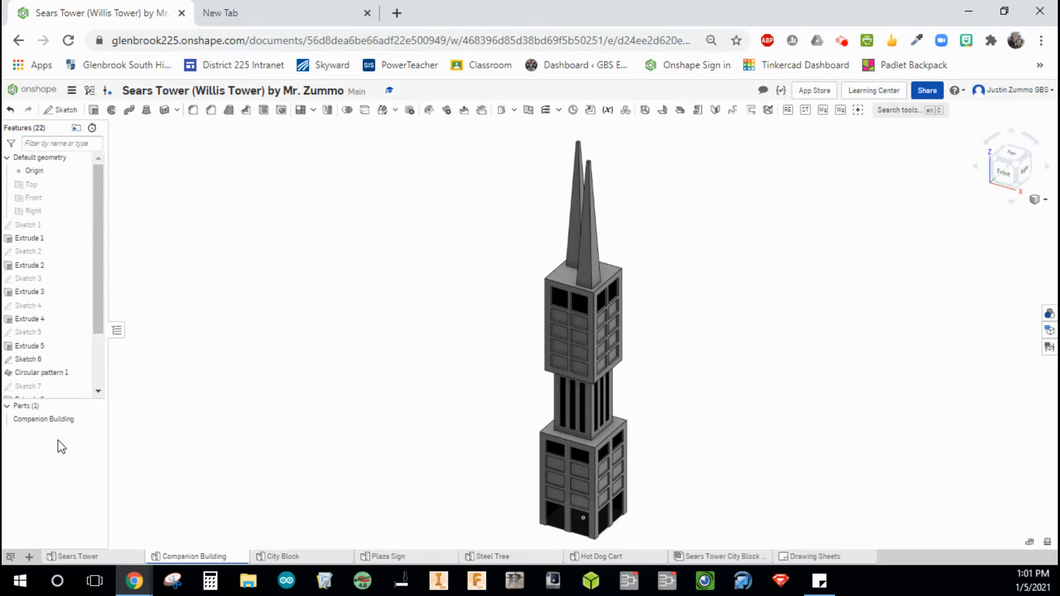
right_click(34, 425)
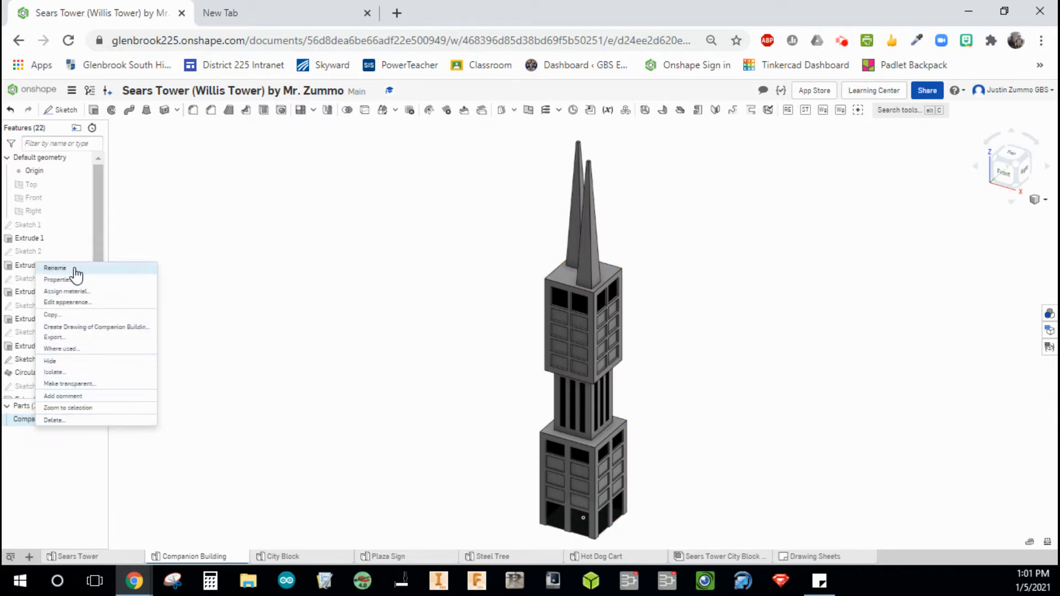
left_click(55, 268)
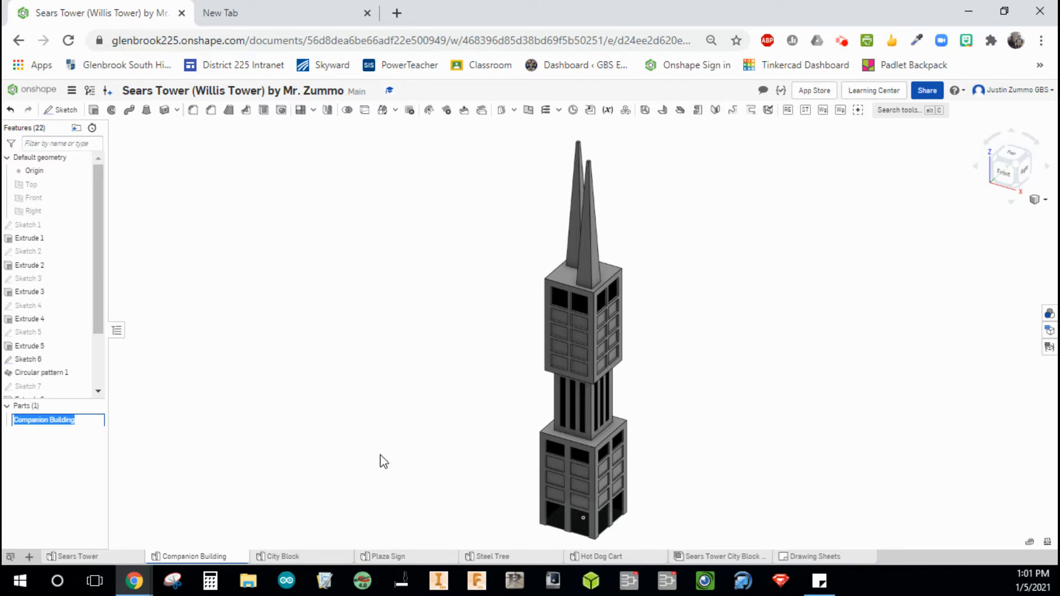
left_click(90, 448)
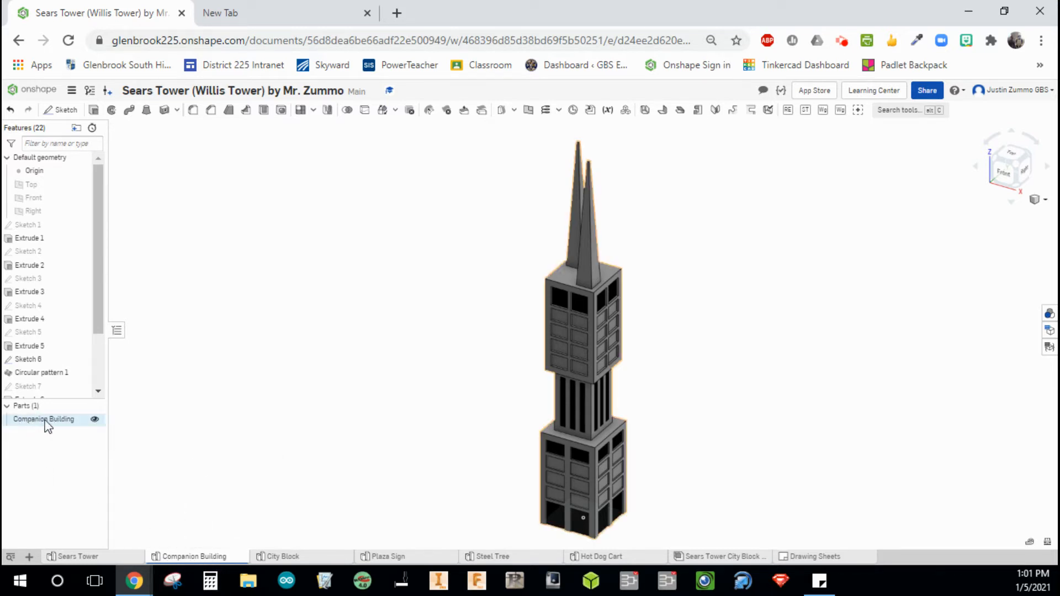
- Check the materials in the assembly's bill of materials and browse the Onshape Material Library for the Sears Tower part
left_click(737, 557)
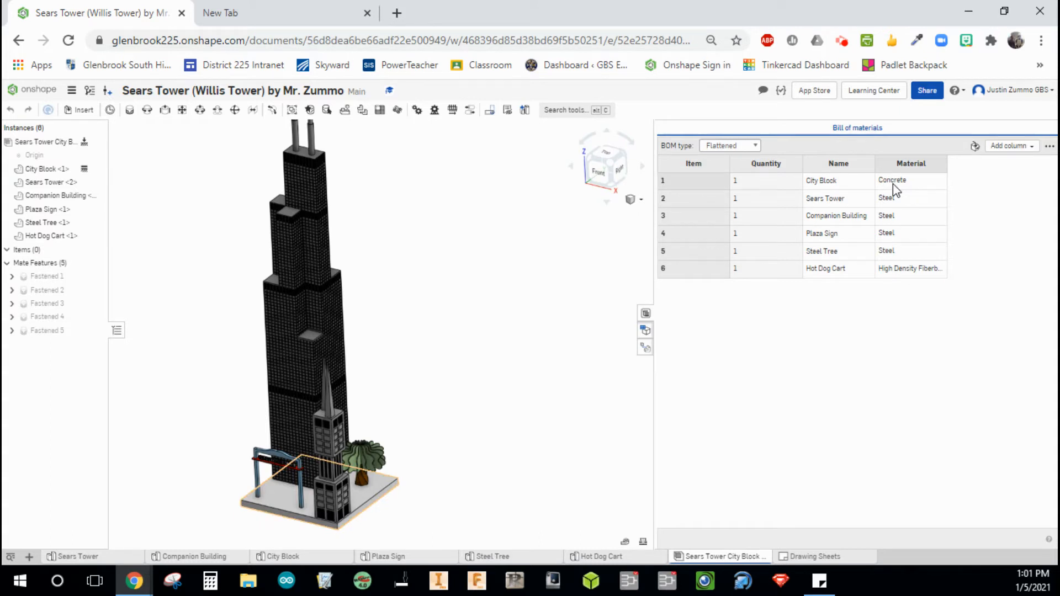
left_click(75, 556)
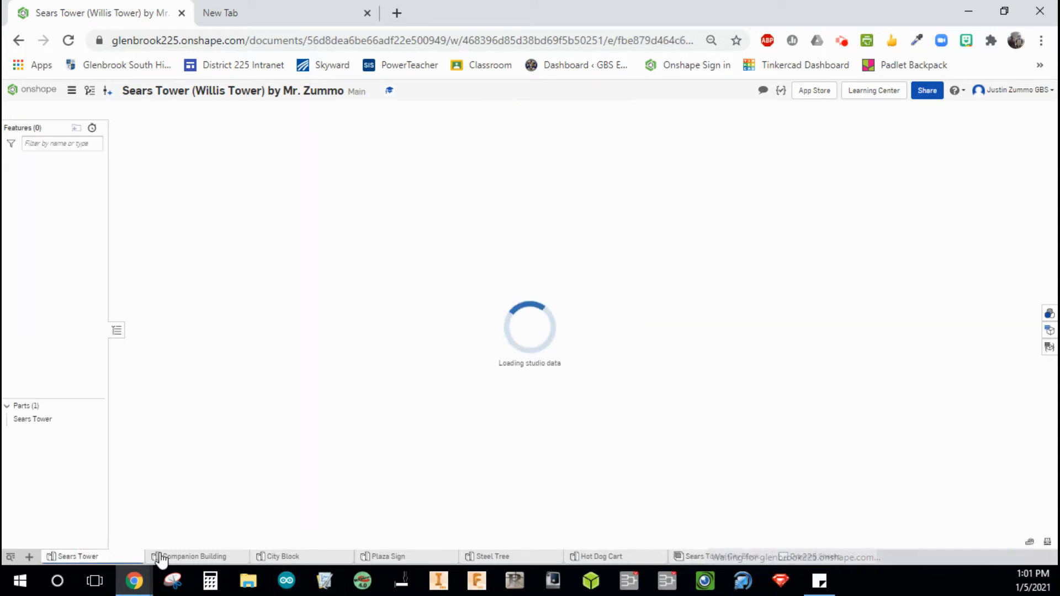
right_click(44, 421)
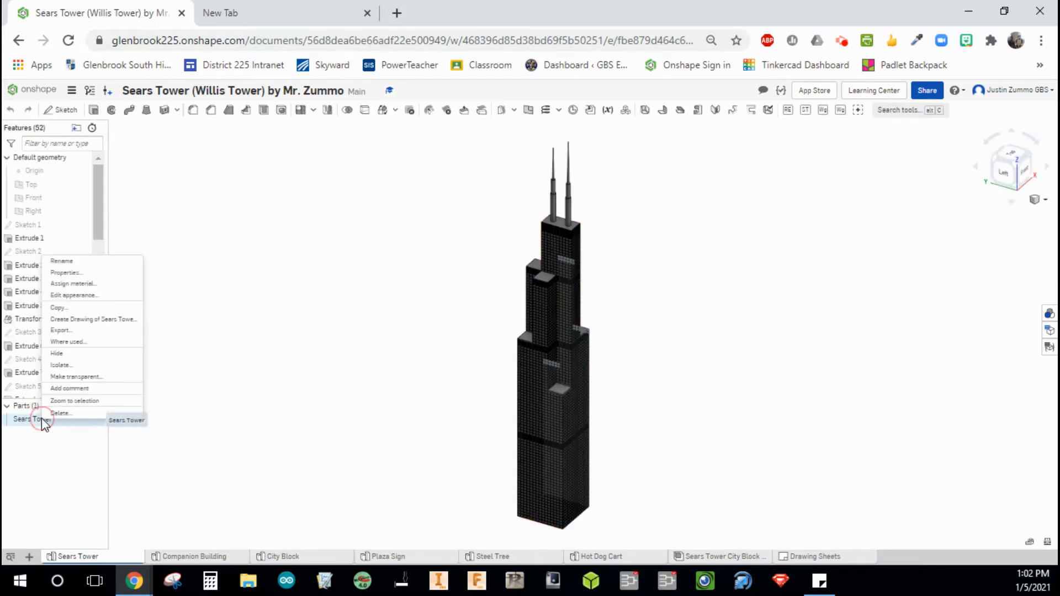
left_click(77, 284)
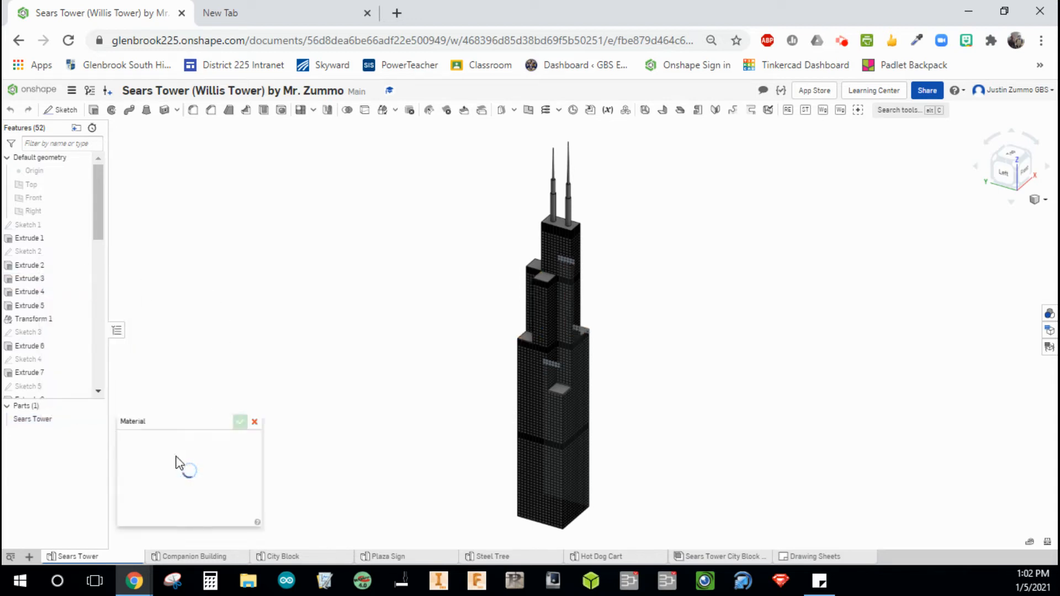
left_click_drag(183, 423, 245, 260)
left_click(312, 312)
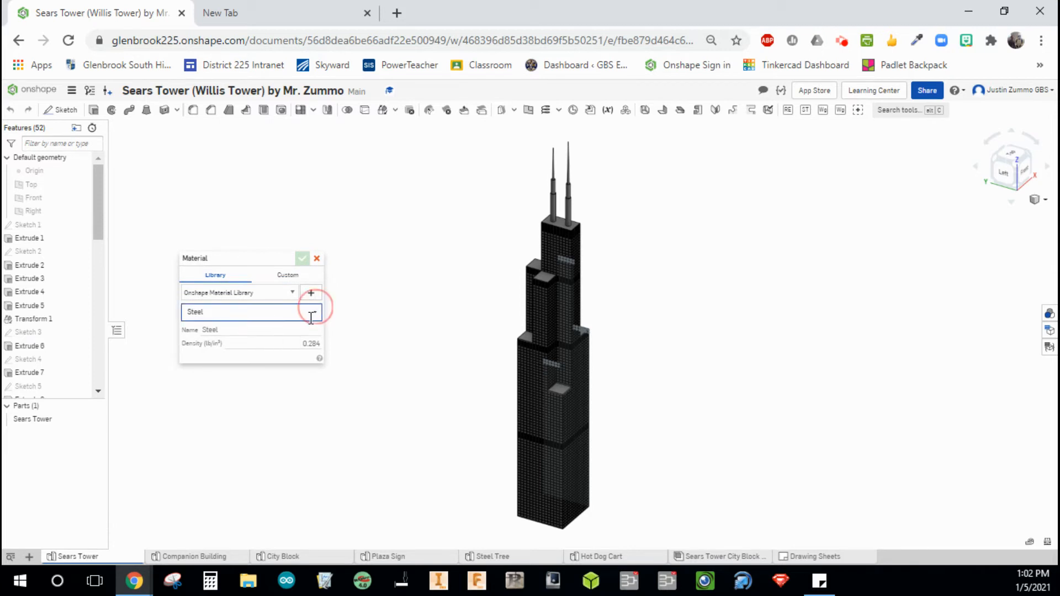
scroll(238, 386, "down", 3)
scroll(227, 385, "down", 2)
scroll(227, 385, "up", 2)
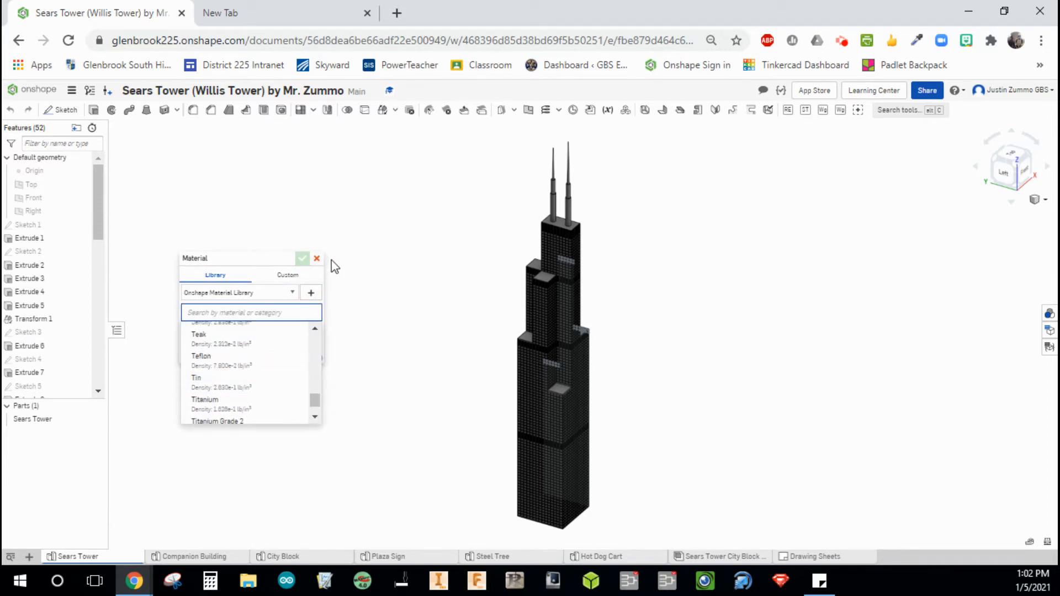
left_click(317, 258)
- Show the assembly's exploded views and inspect the steps of Explode 1 and Explode 2, selecting Explode step 5 of Explode 1
left_click(709, 559)
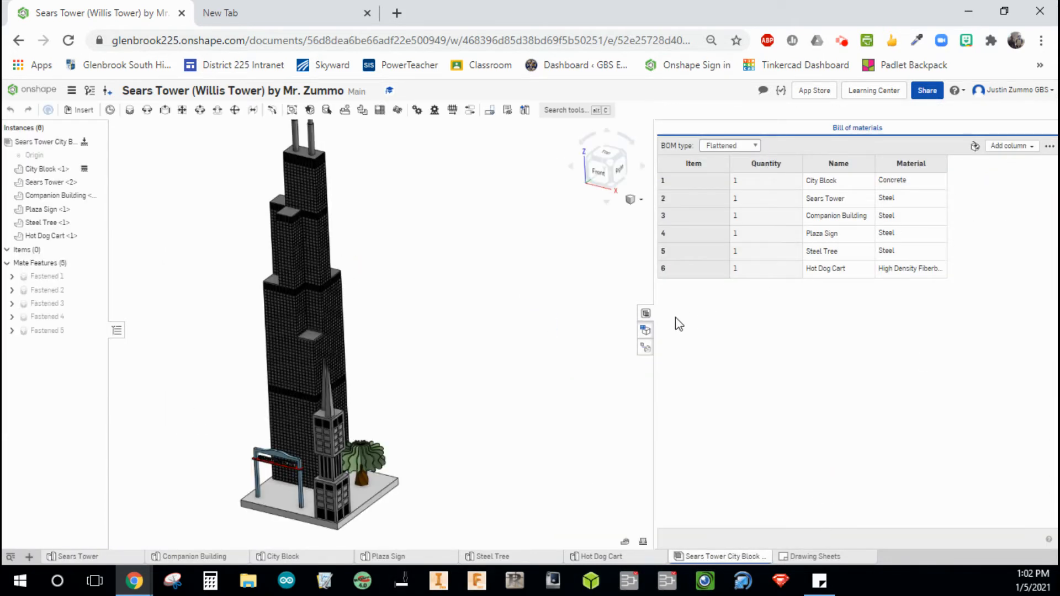
left_click(645, 349)
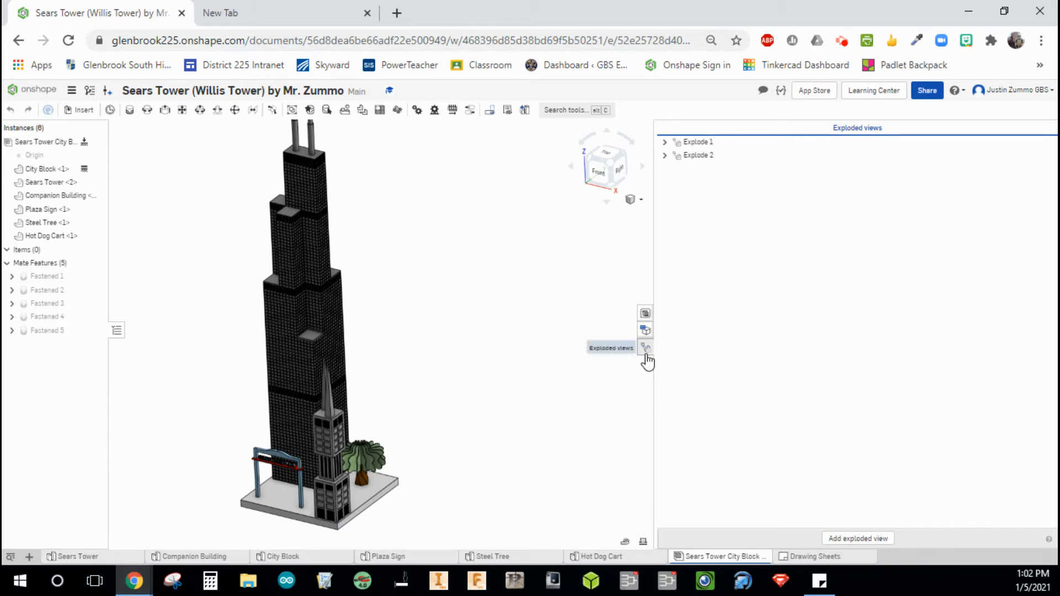
left_click(665, 155)
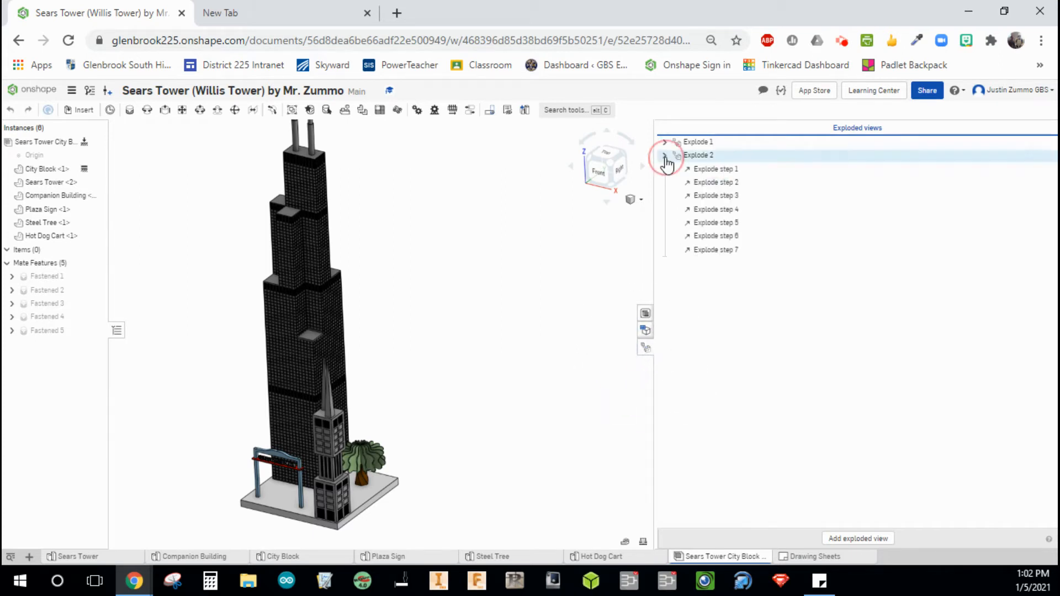
left_click(665, 143)
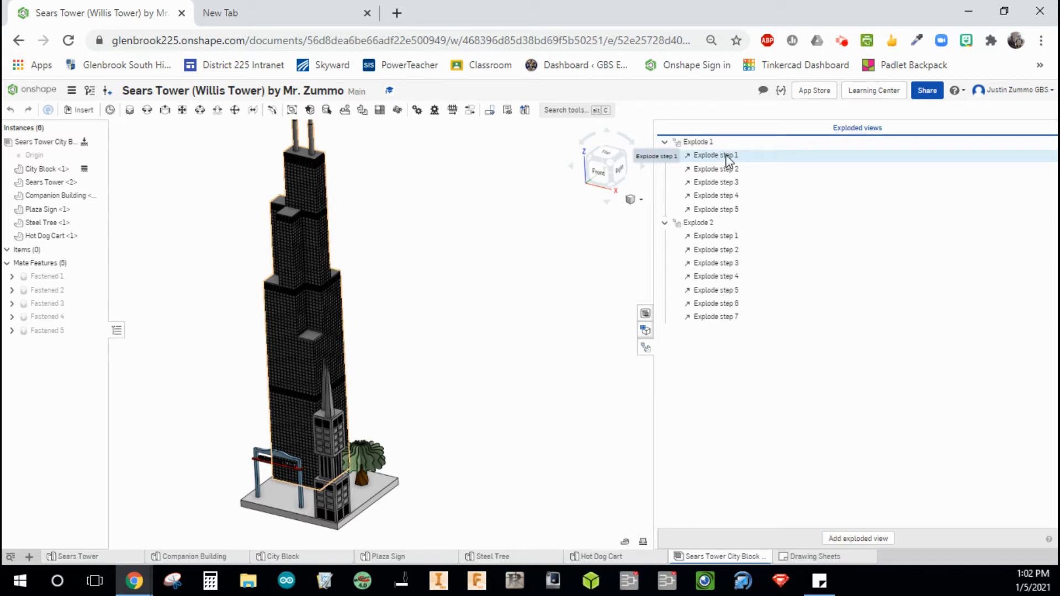
left_click(693, 142)
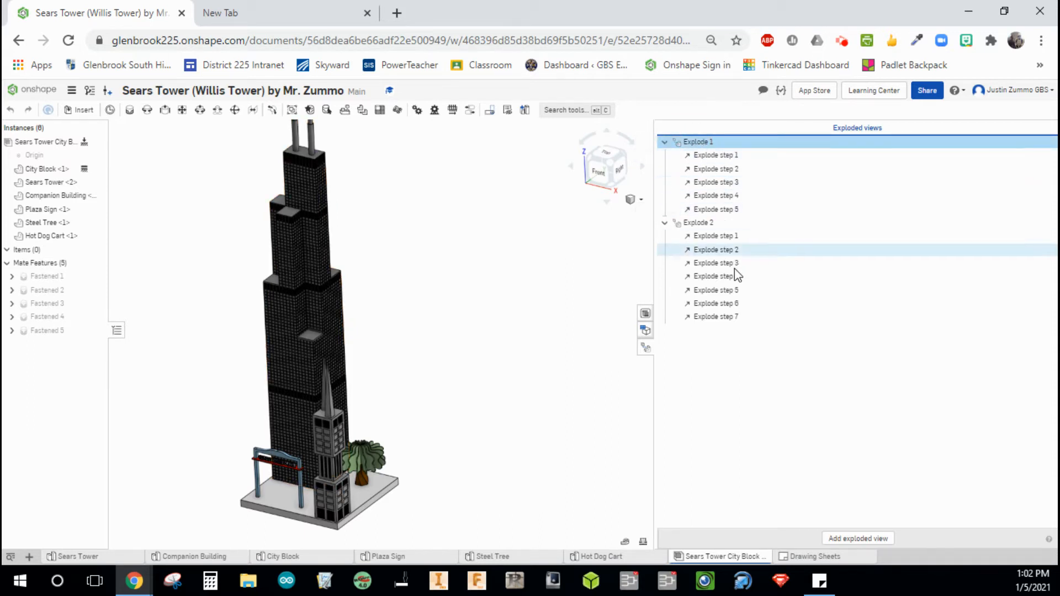
left_click(699, 209)
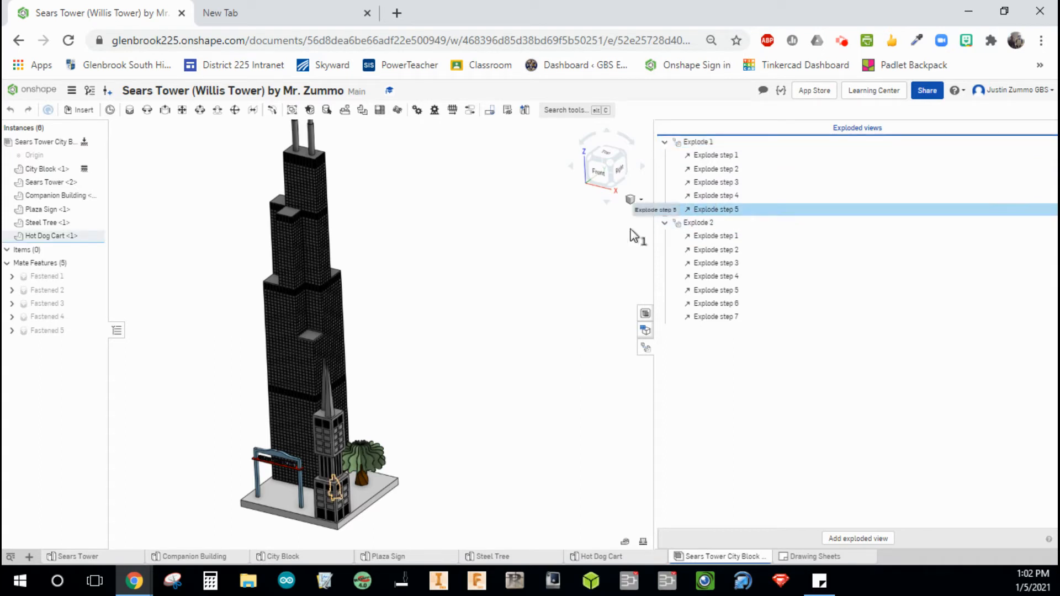
- Activate Explode 1 to examine the exploded arrangement of the city block assembly, and close it
double_click(691, 143)
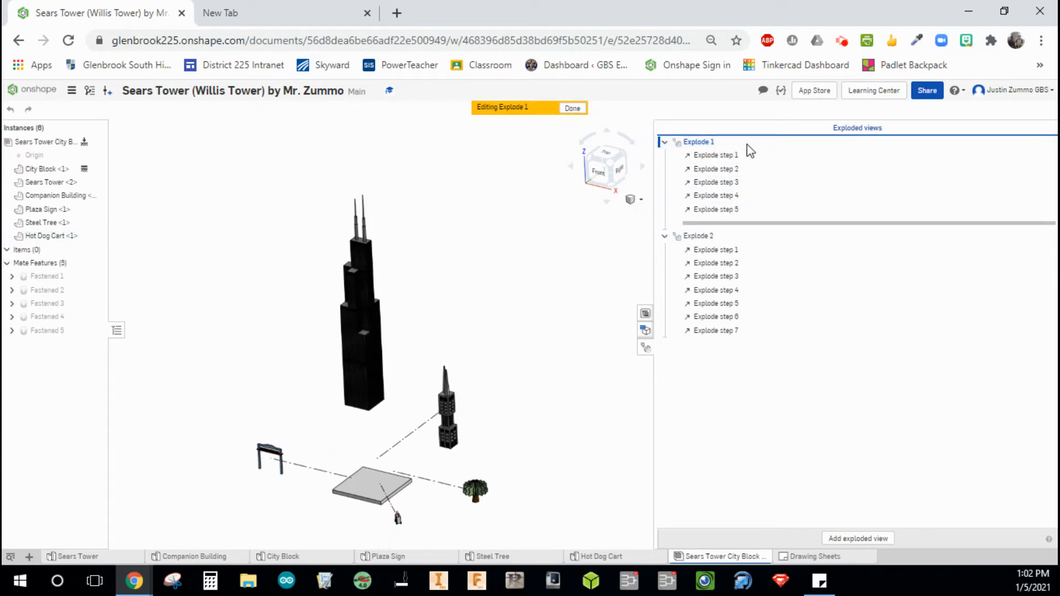
middle_click_drag(566, 367, 503, 305)
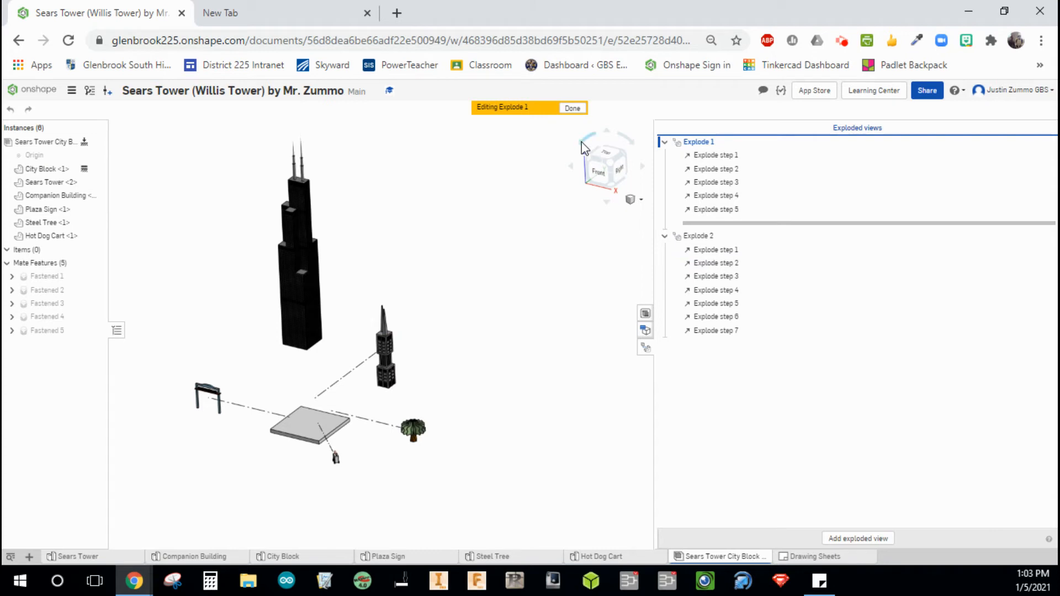
left_click(571, 109)
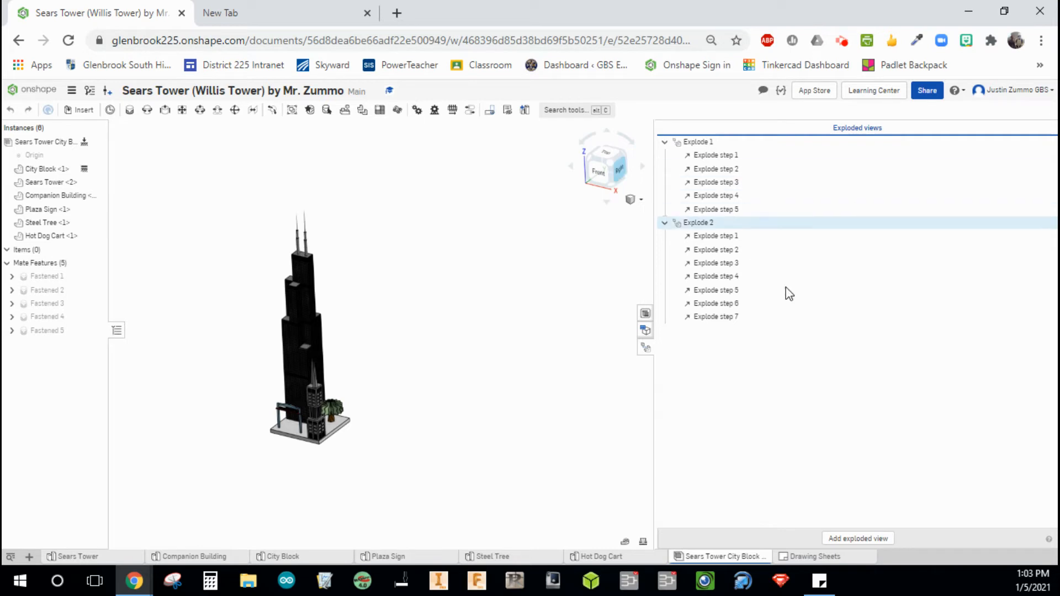
- Add a new exploded view and explode the Sears Tower straight up by about 3.98 in
left_click(861, 540)
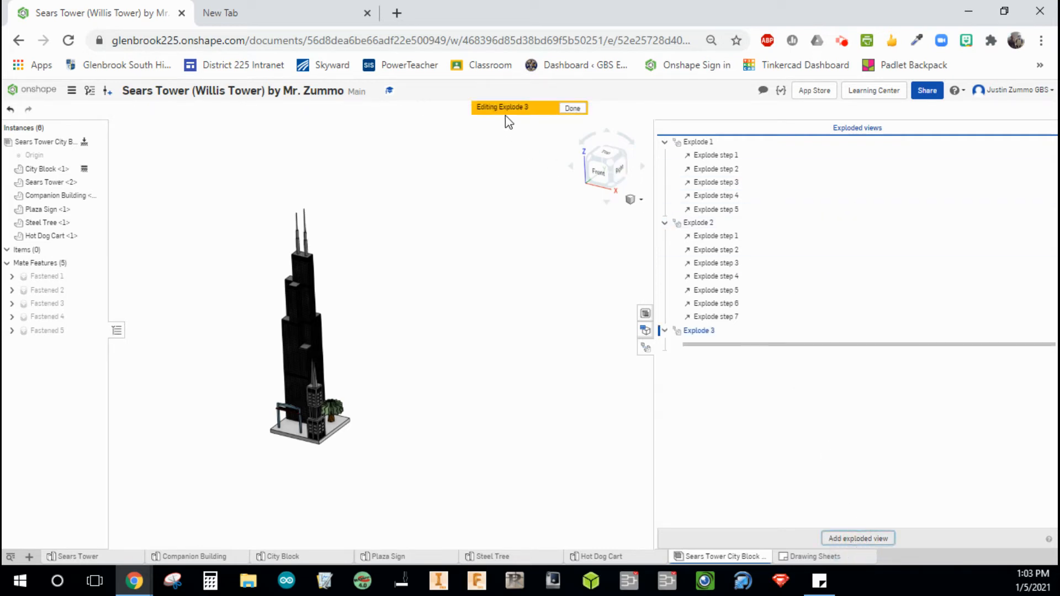
left_click(299, 313)
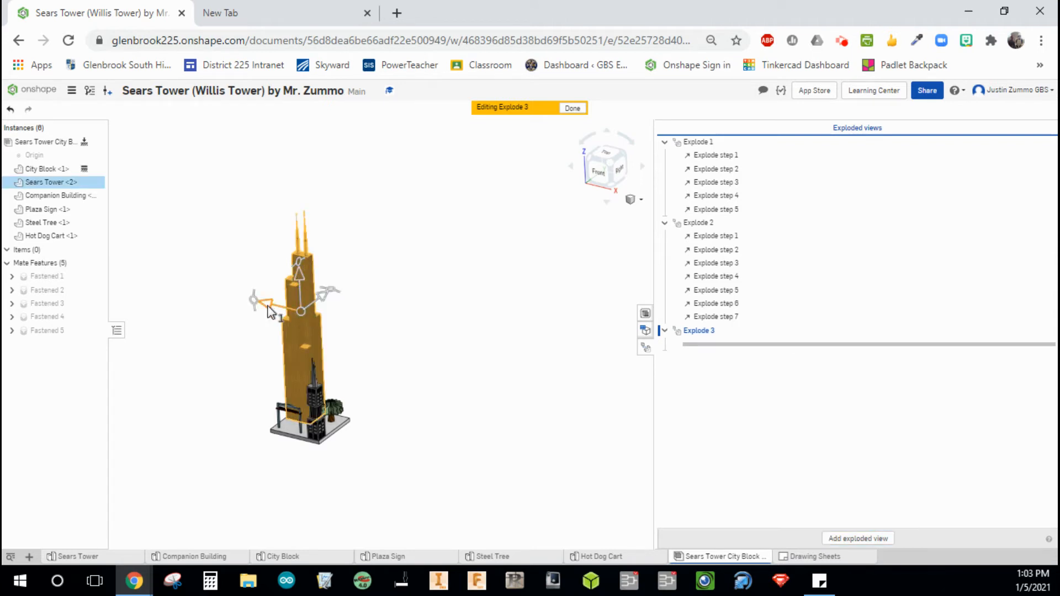
left_click_drag(299, 281, 301, 178)
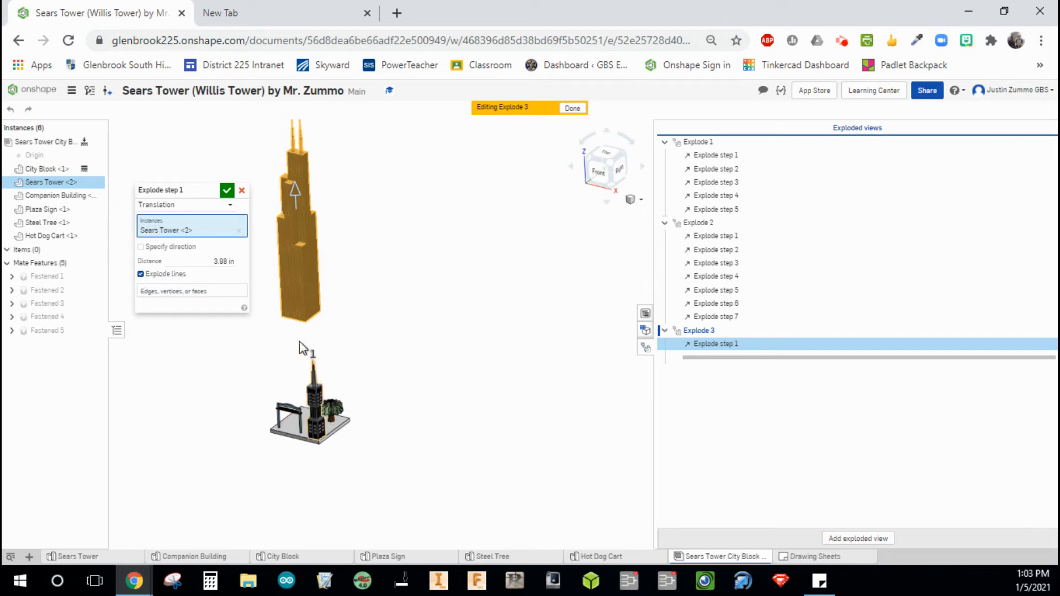
left_click(222, 262)
key("Return")
left_click(227, 191)
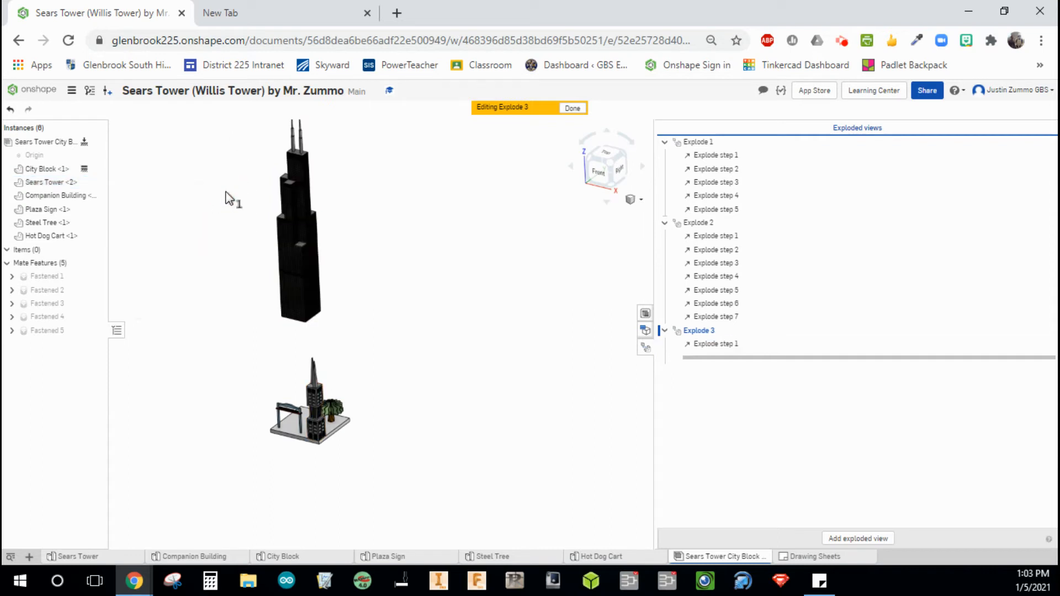
- Explode the Companion Building about 4.65 in along positive X and the Steel Tree toward the back of the block
left_click(316, 395)
left_click_drag(366, 411, 463, 437)
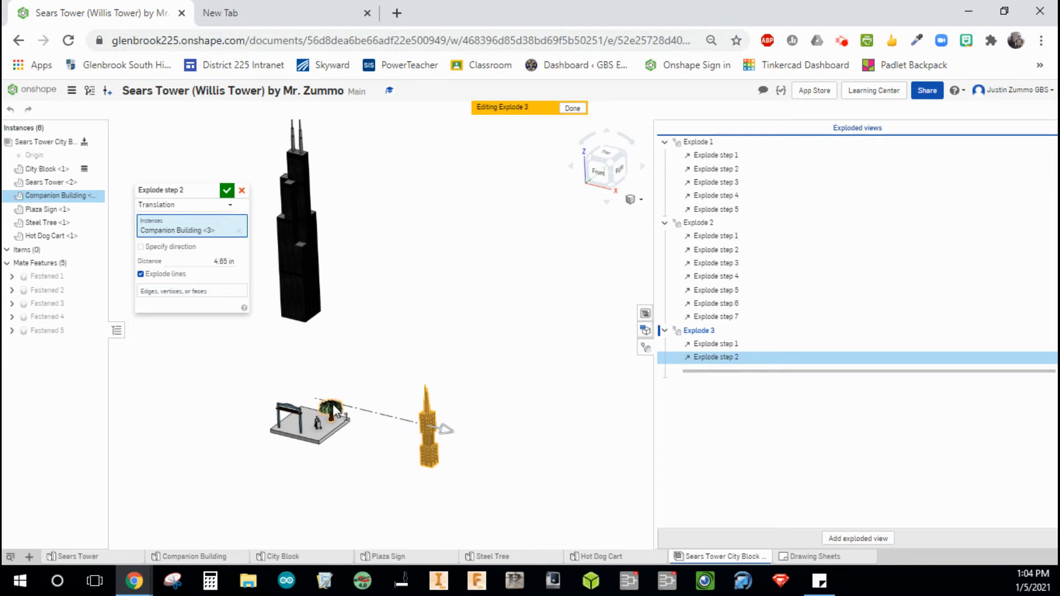
left_click(227, 192)
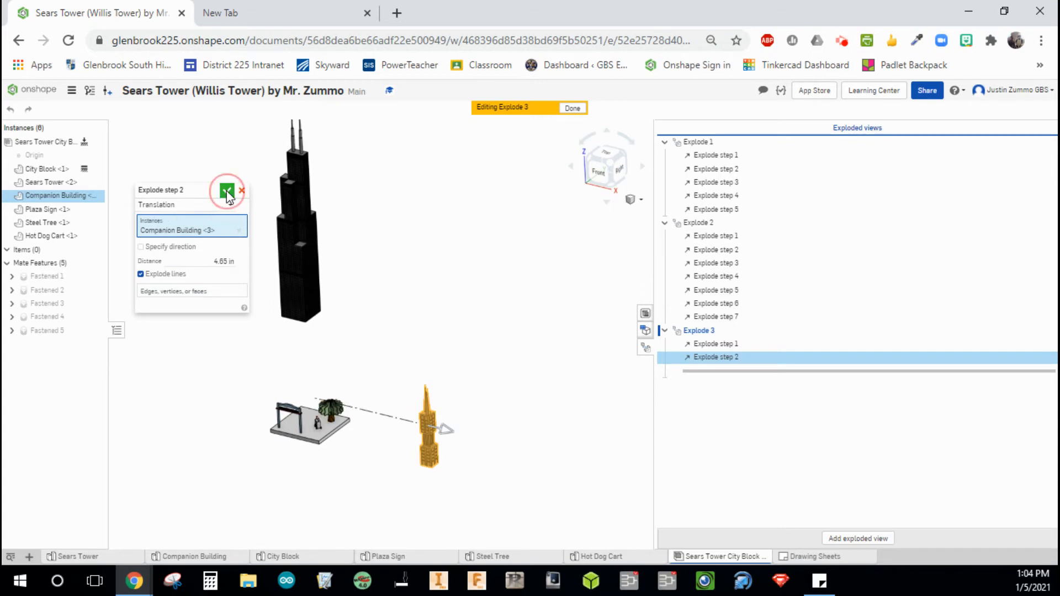
left_click(334, 412)
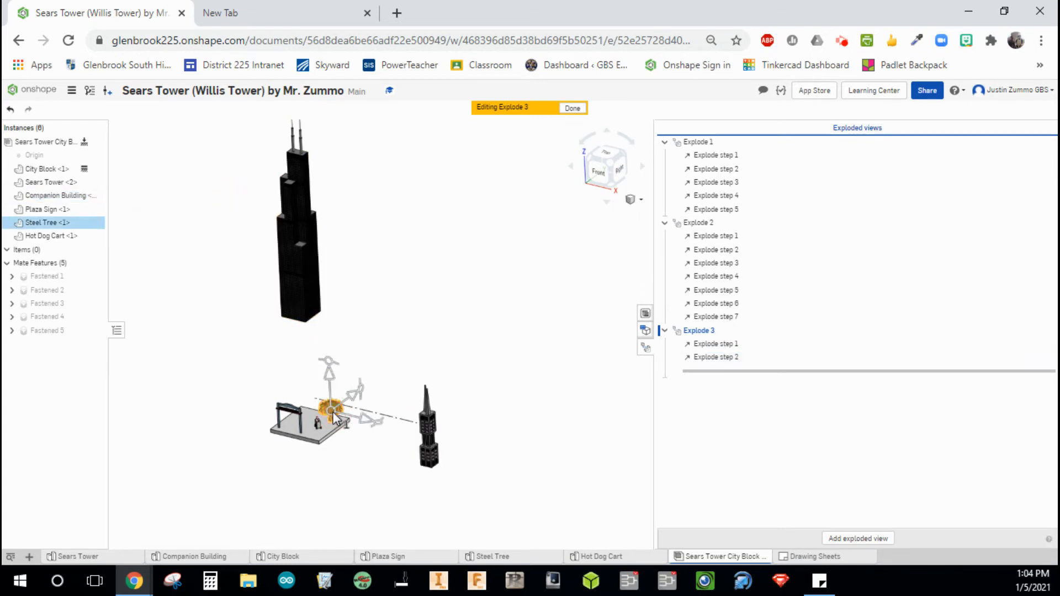
left_click_drag(358, 393, 436, 343)
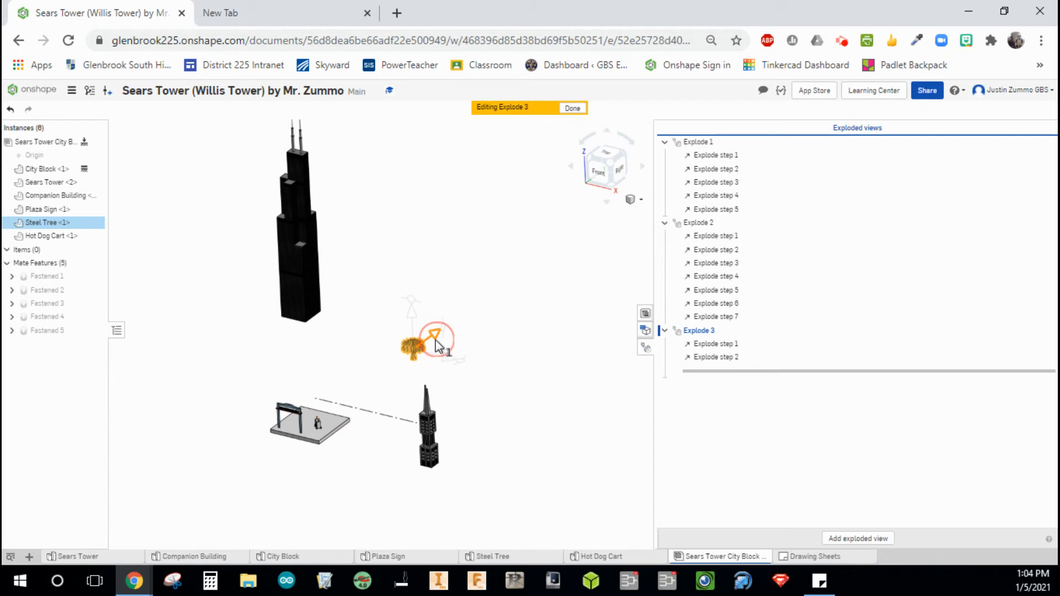
left_click(229, 192)
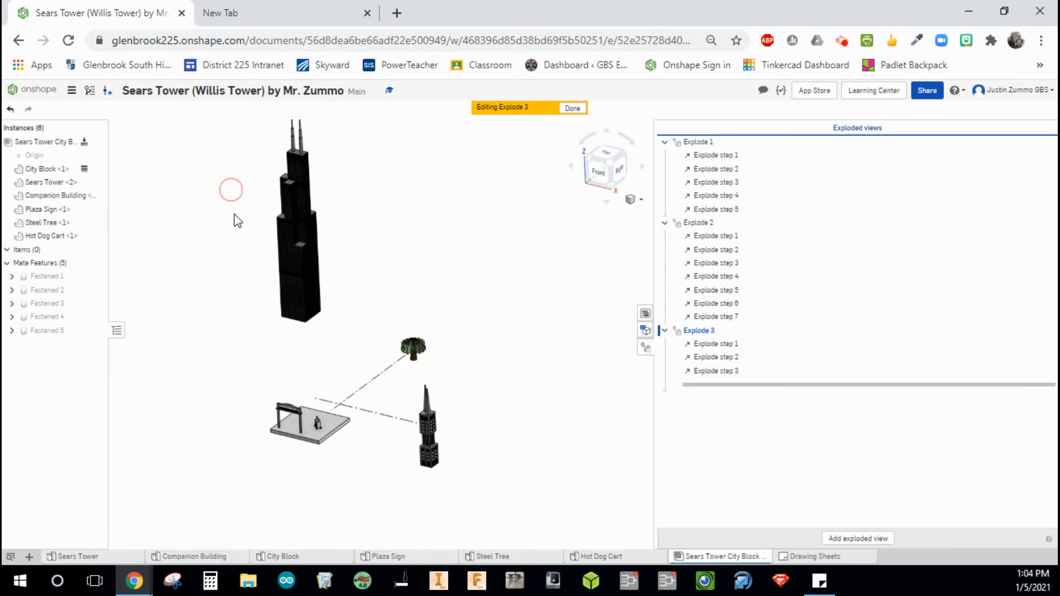
- Explode the Plaza Sign along negative X and the Hot Dog Cart about 5.21 in toward the front, and finish editing Explode 3
left_click(293, 410)
left_click_drag(328, 427, 173, 371)
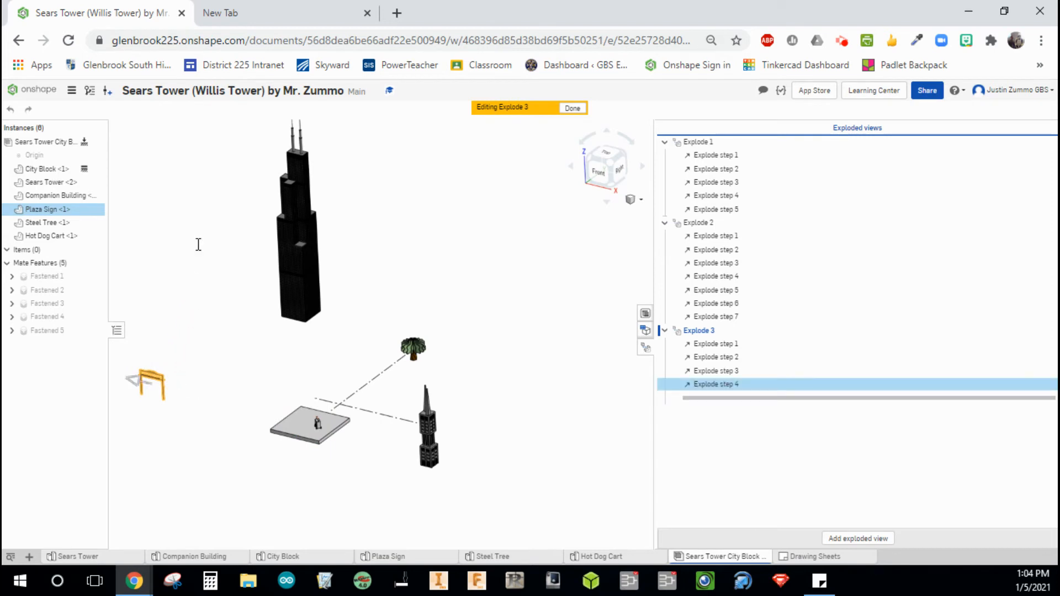
left_click(225, 188)
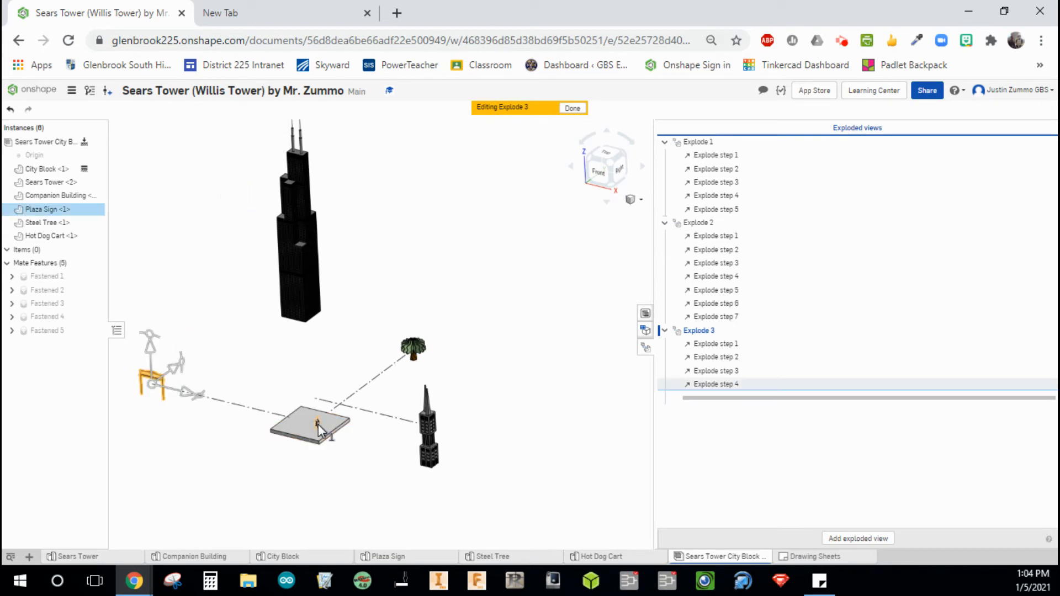
left_click(318, 421)
left_click_drag(329, 446, 350, 509)
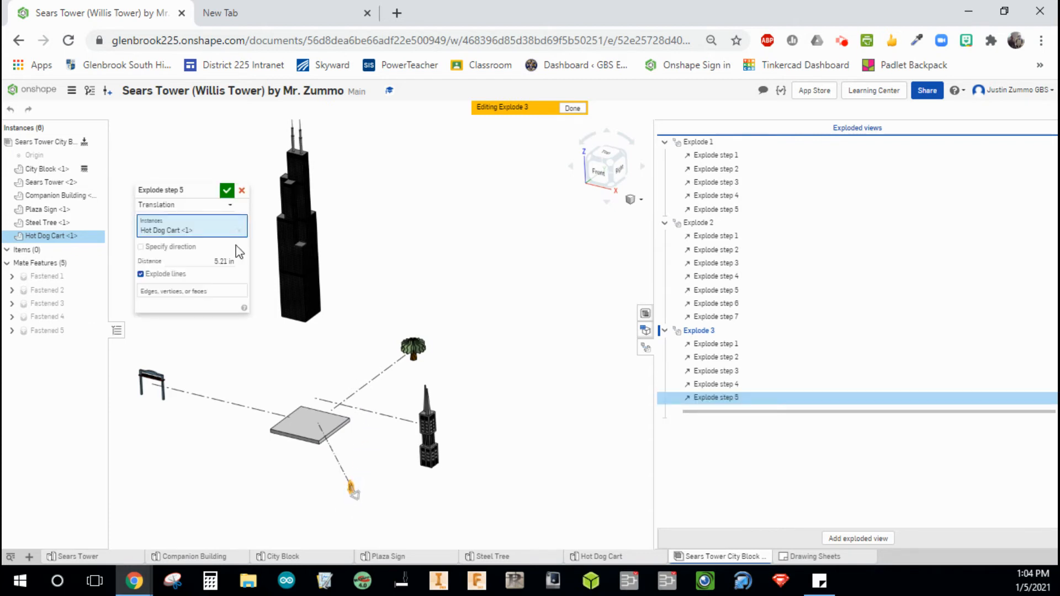
left_click(226, 190)
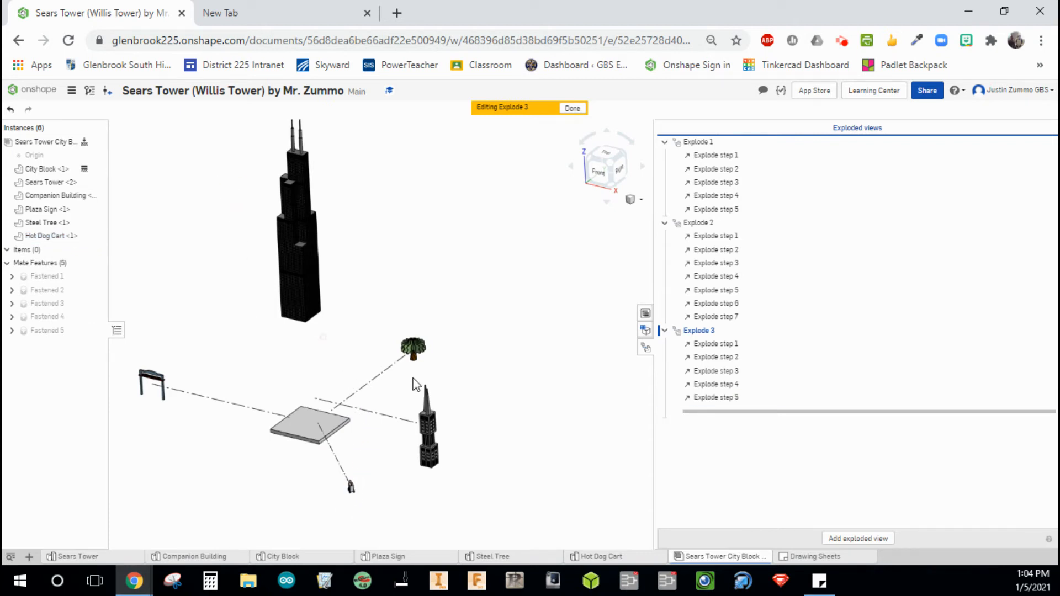
left_click(610, 163)
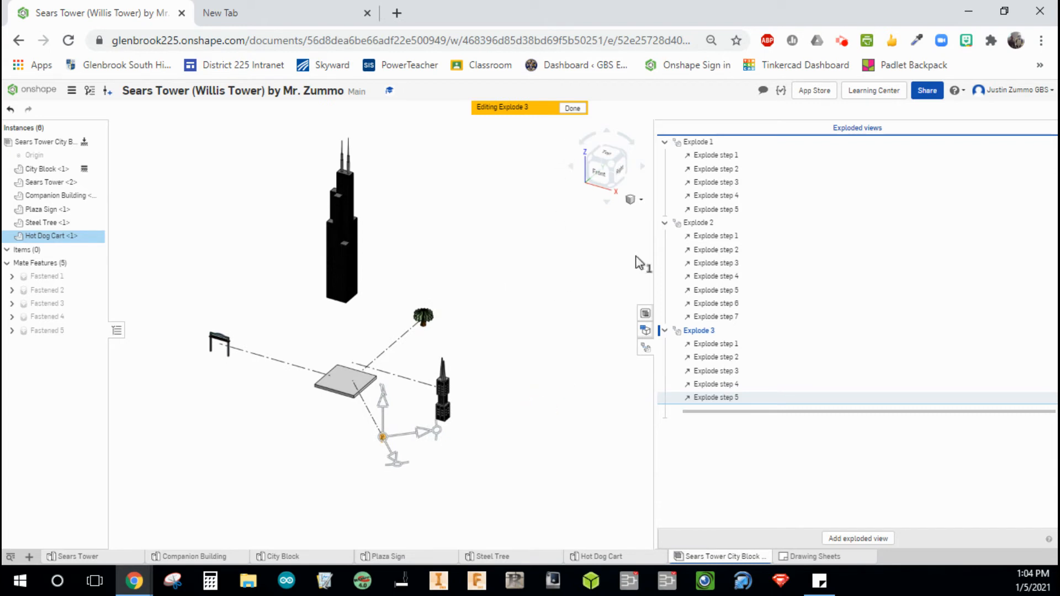
left_click(572, 109)
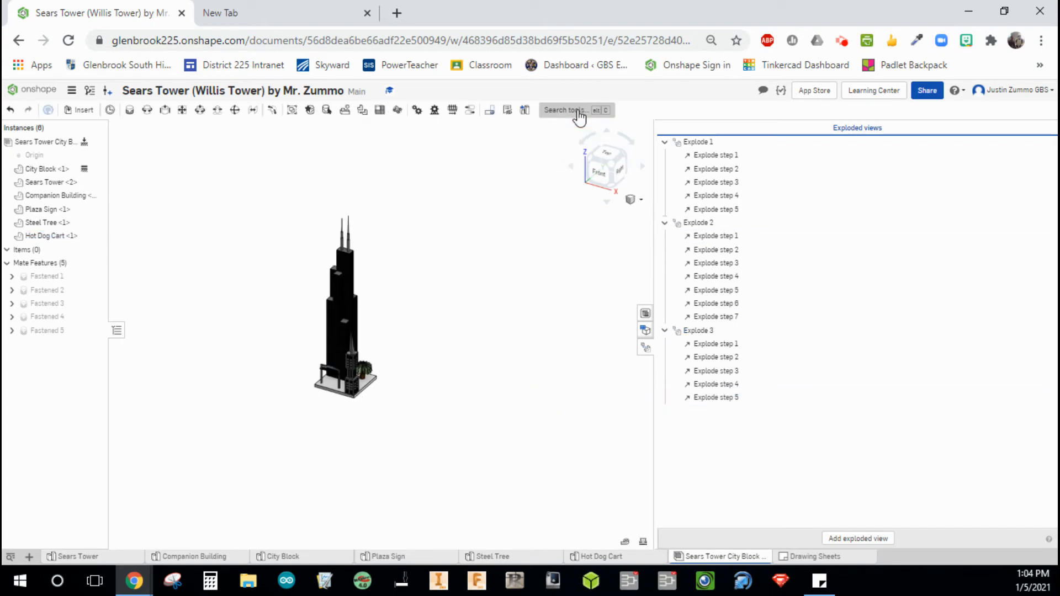
- Activate Explode 3 to check its exploded arrangement, and close it
double_click(698, 334)
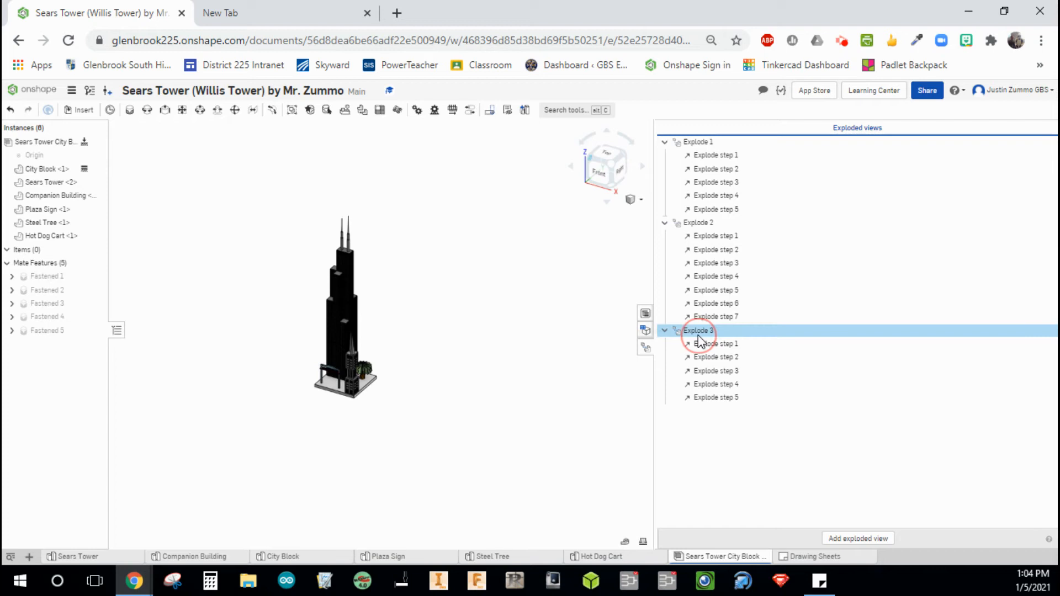
middle_click_drag(536, 456, 523, 414)
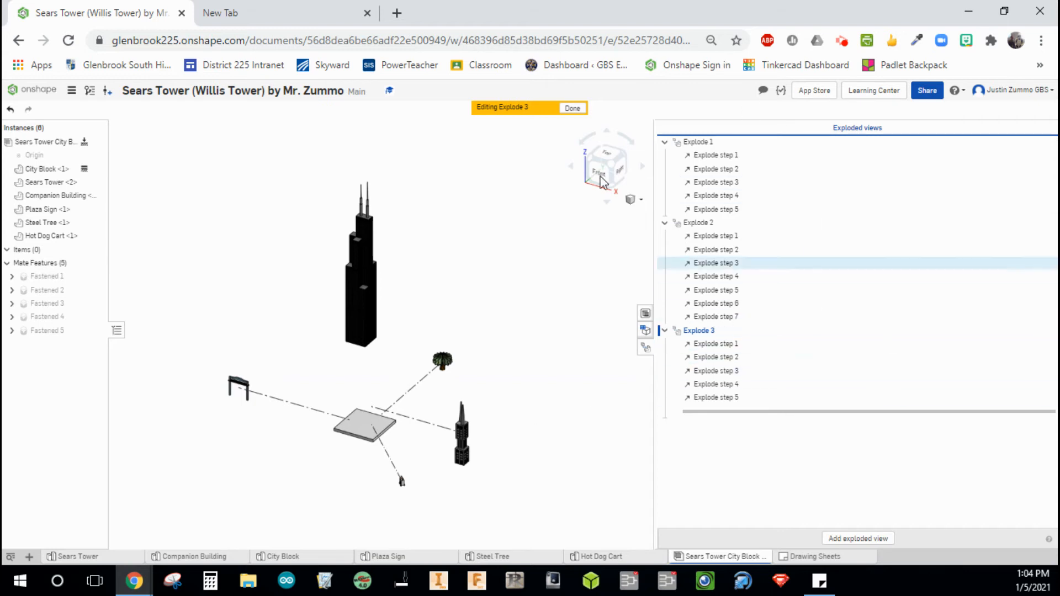
left_click(573, 109)
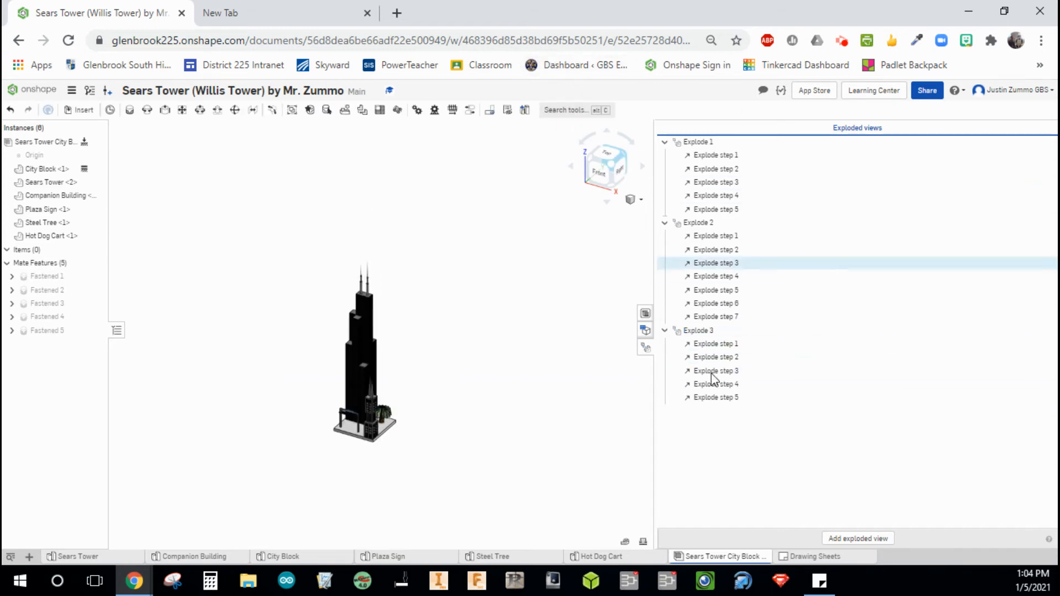
- Open the Drawing Sheets drawing, list its sheets and display the Sears Tower Sheet
left_click(807, 557)
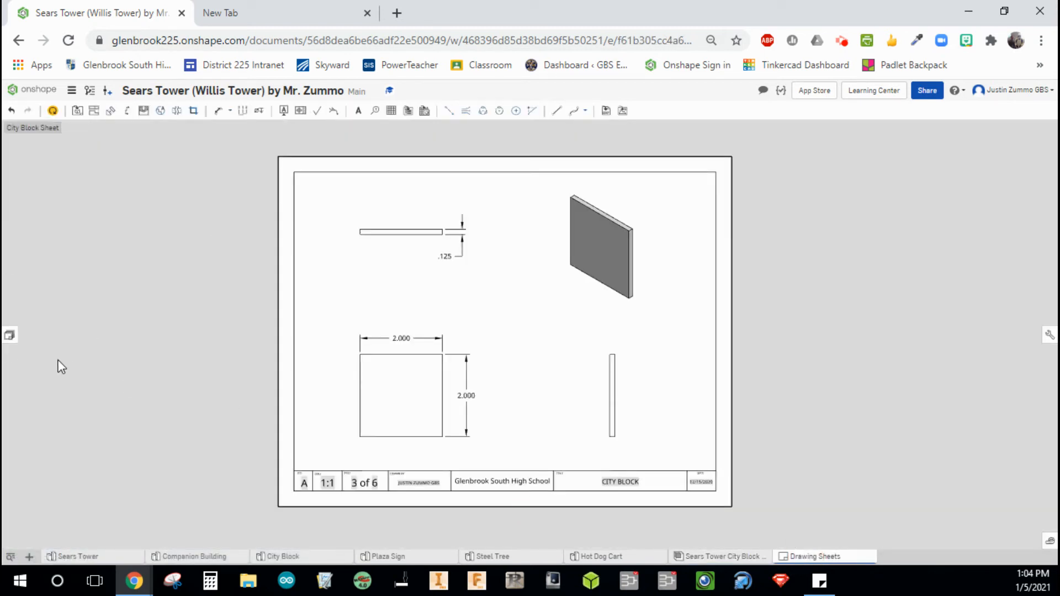
left_click(10, 337)
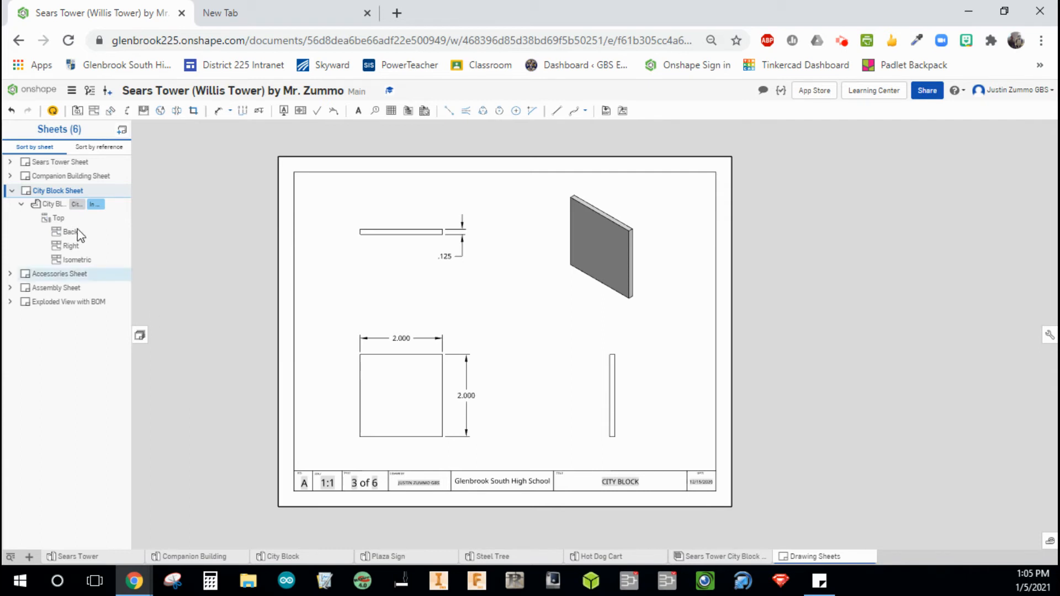
left_click(12, 190)
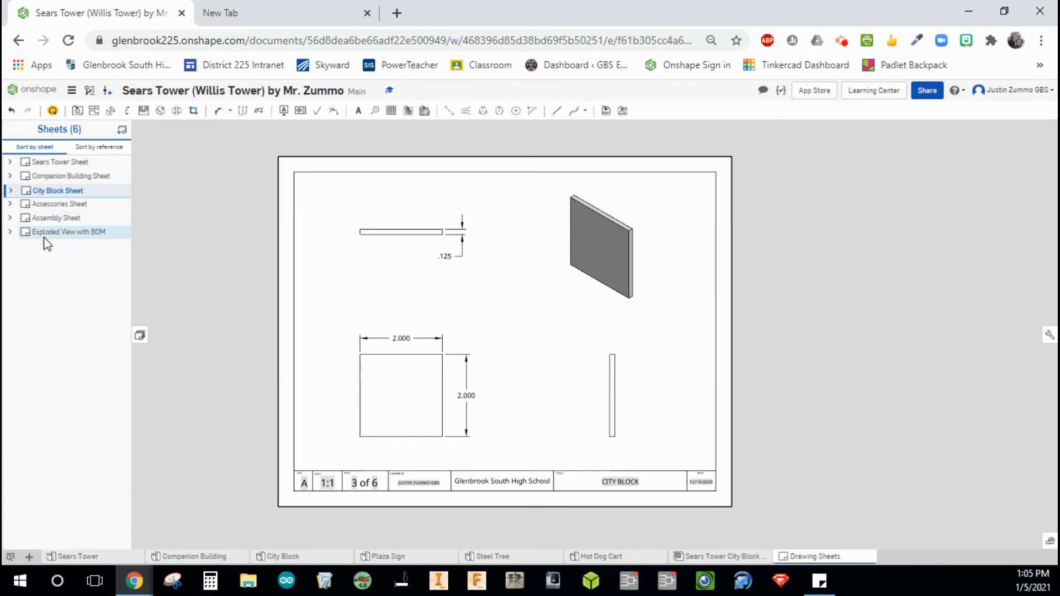
left_click(48, 162)
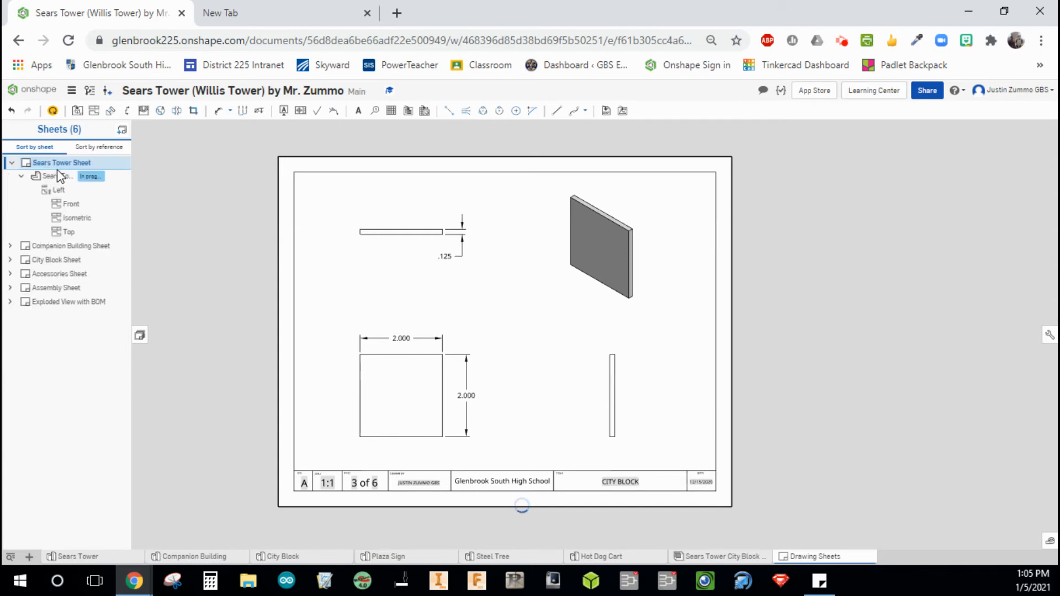
left_click(44, 164)
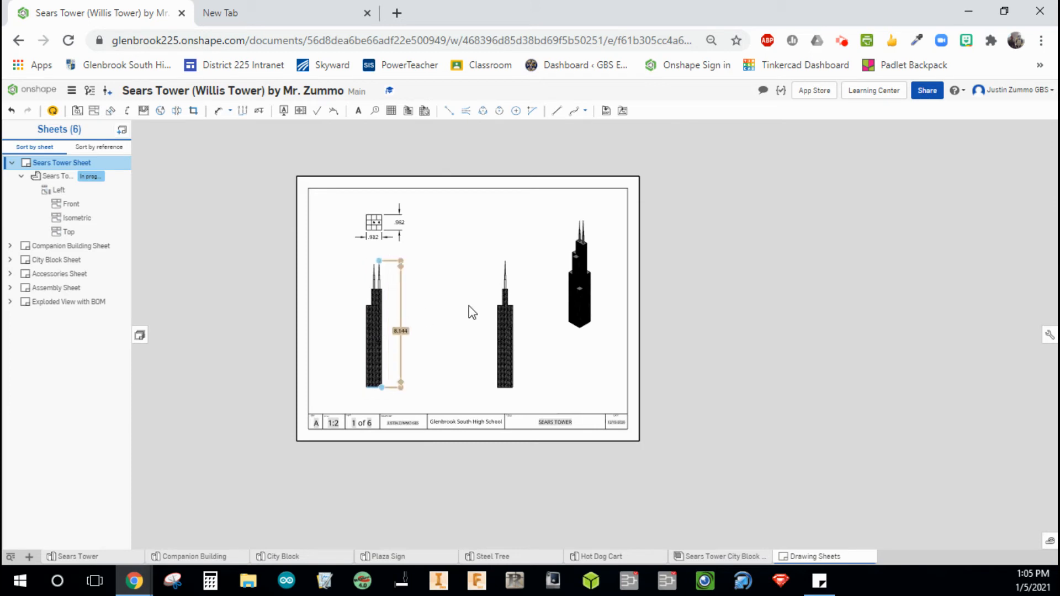
- Examine the views, dimensions and title block on the Sears Tower Sheet, and check the isometric view's shading option
scroll(420, 317, "up", 1)
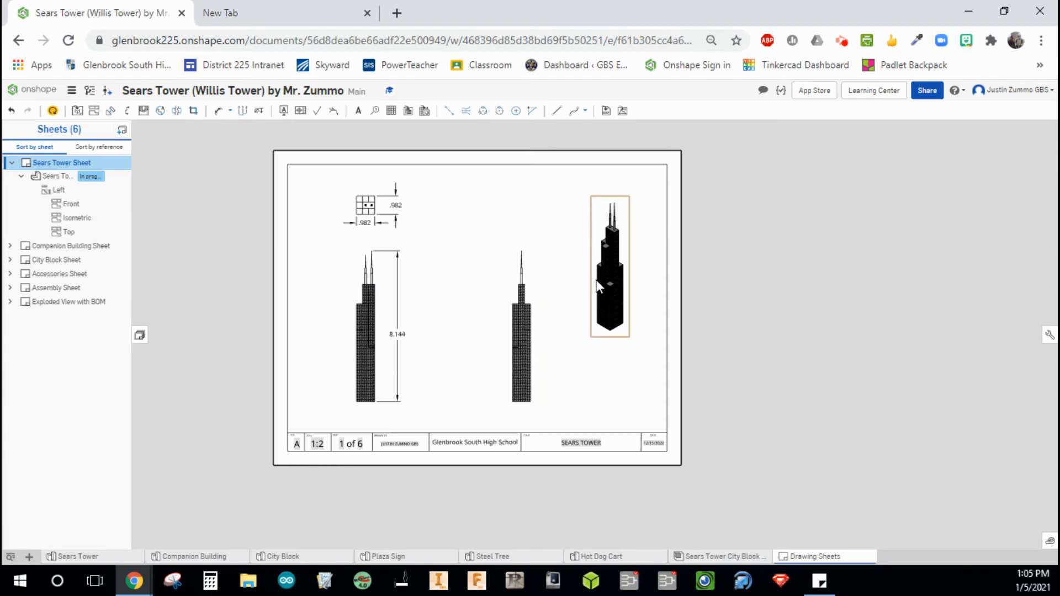
scroll(450, 309, "up", 1)
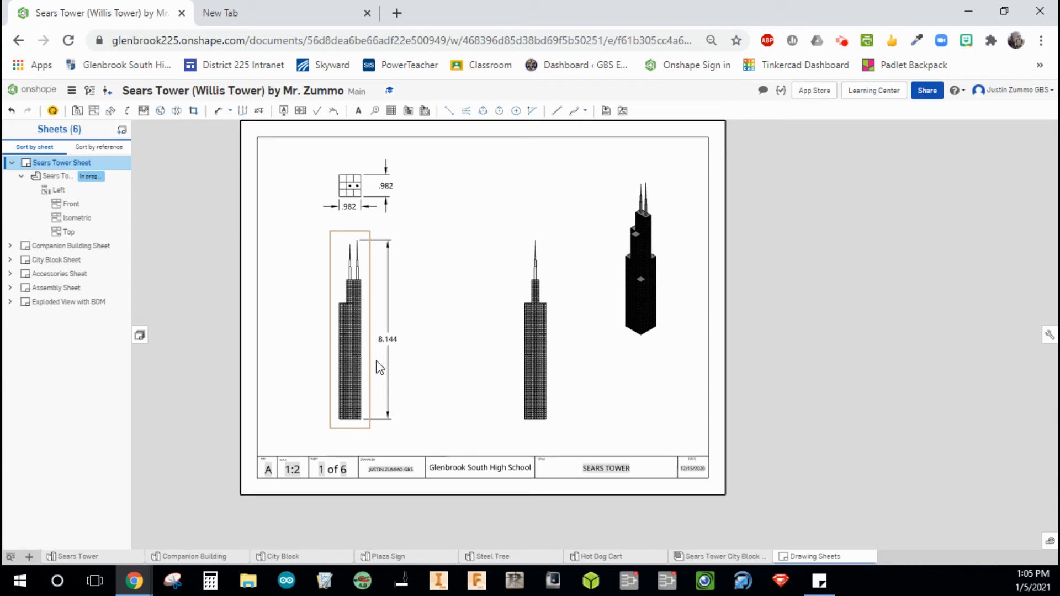
scroll(712, 300, "down", 2)
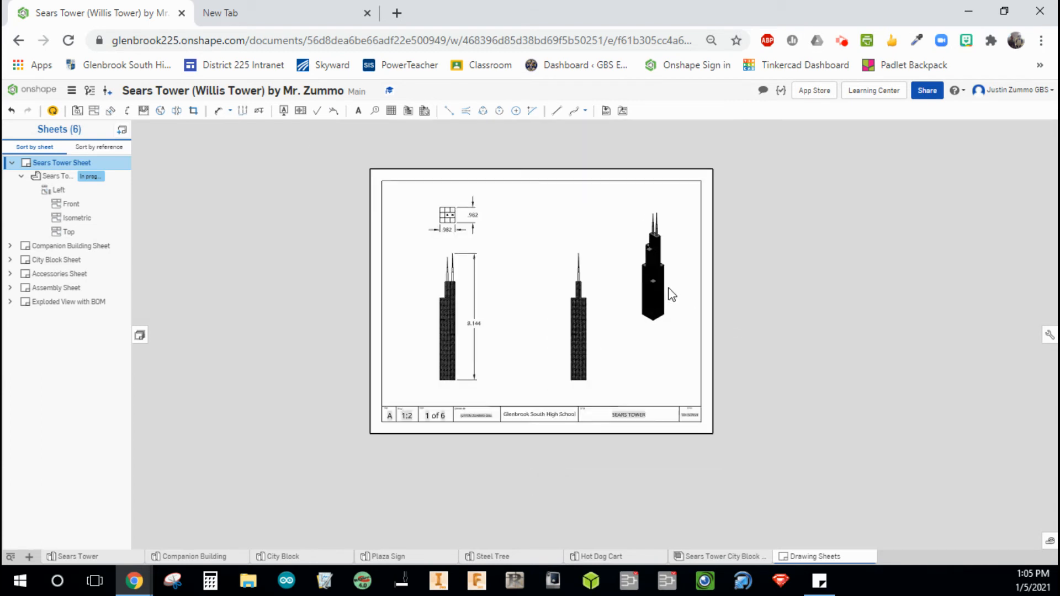
scroll(670, 294, "up", 5)
scroll(670, 297, "up", 1)
scroll(694, 326, "up", 2)
scroll(604, 296, "up", 2)
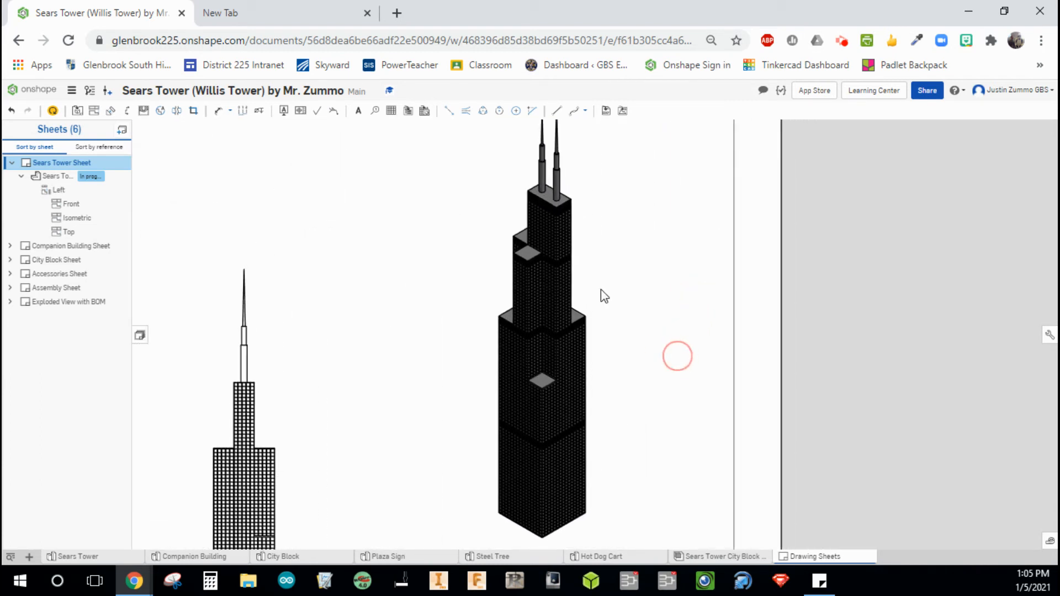
right_click(593, 218)
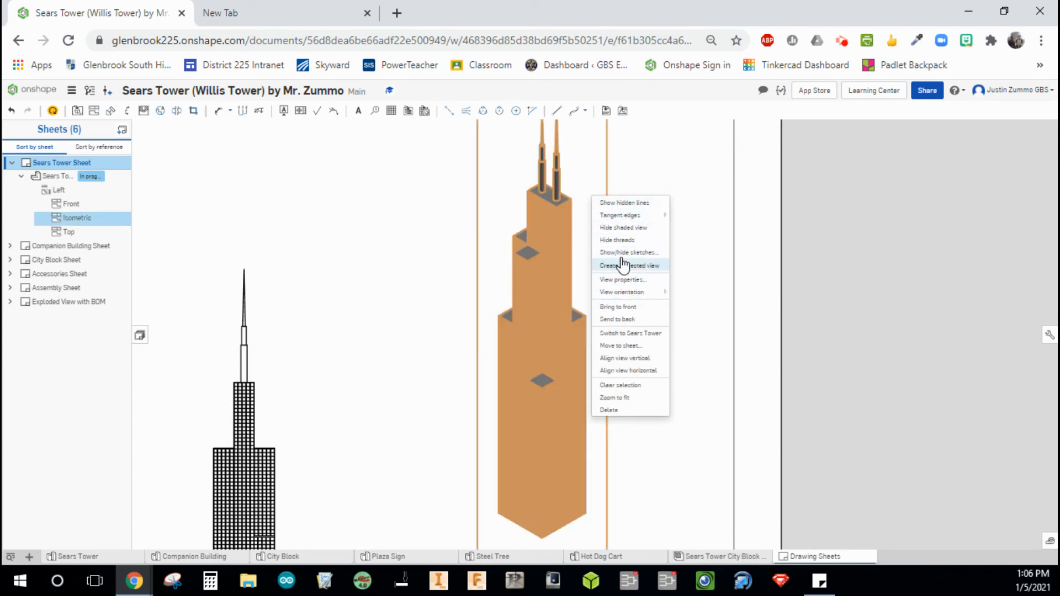
left_click(615, 229)
scroll(395, 417, "up", 2)
scroll(360, 414, "down", 6)
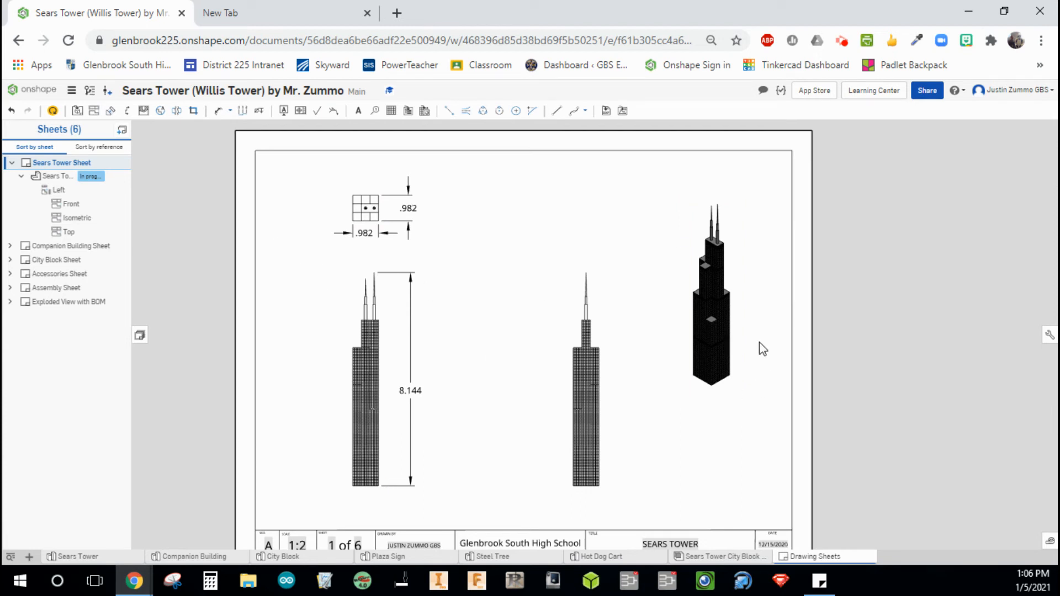
middle_click_drag(515, 497, 509, 417)
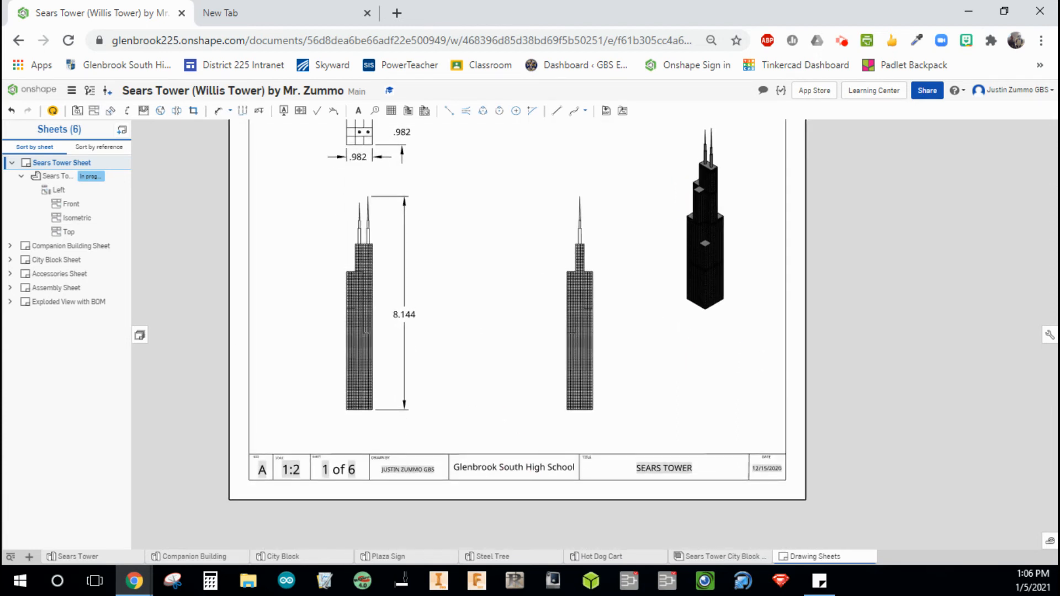
- Review the dimensions on the Companion Building Sheet and display the City Block Sheet
left_click(64, 250)
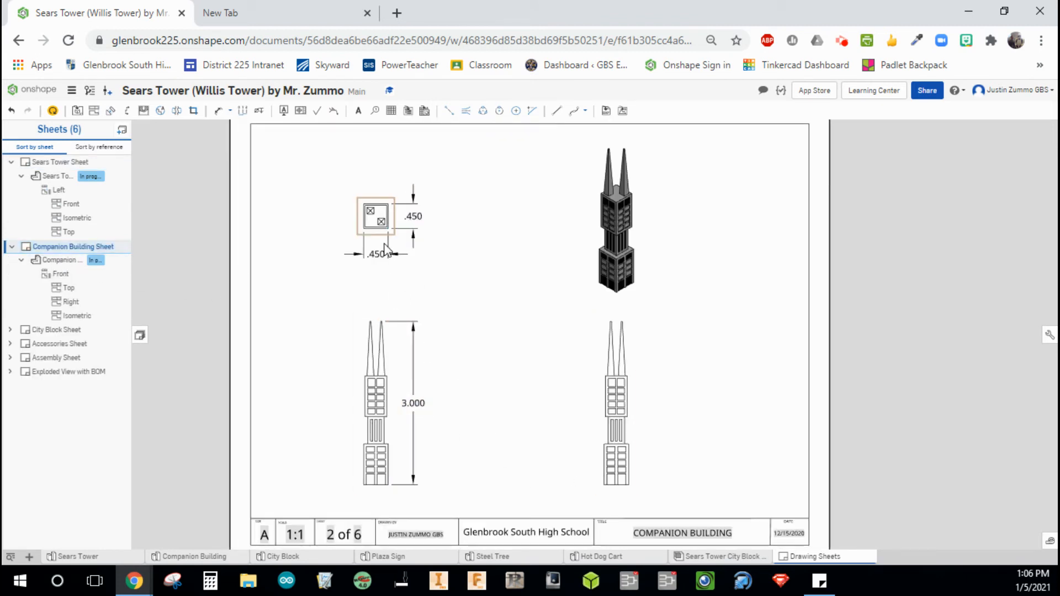
left_click(411, 401)
left_click(50, 331)
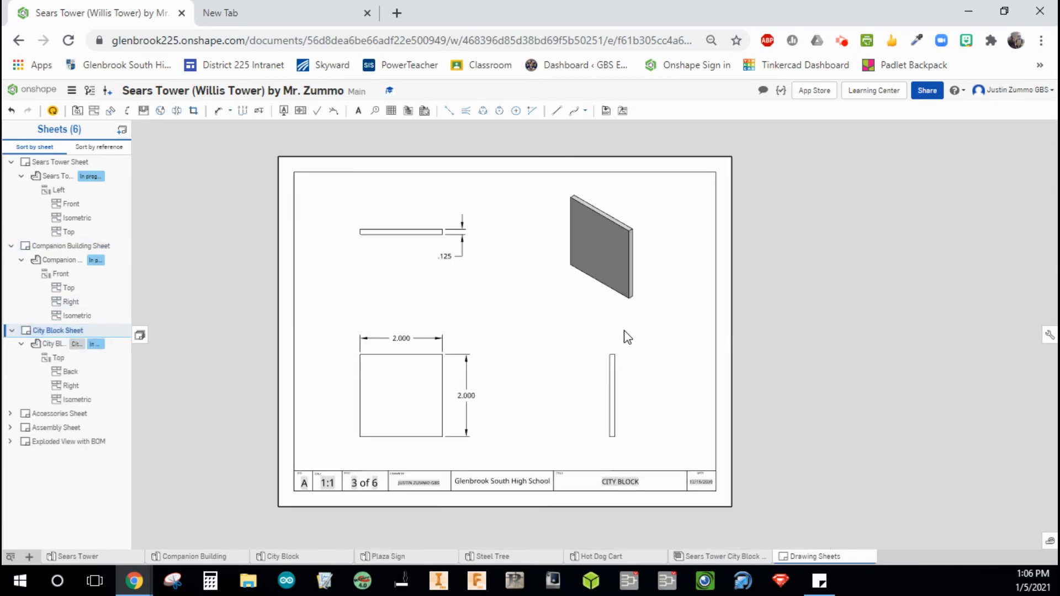
- Display the Accessories Sheet and review the scaled views of the Hot Dog Cart, Plaza Sign and Steel Tree
left_click(42, 414)
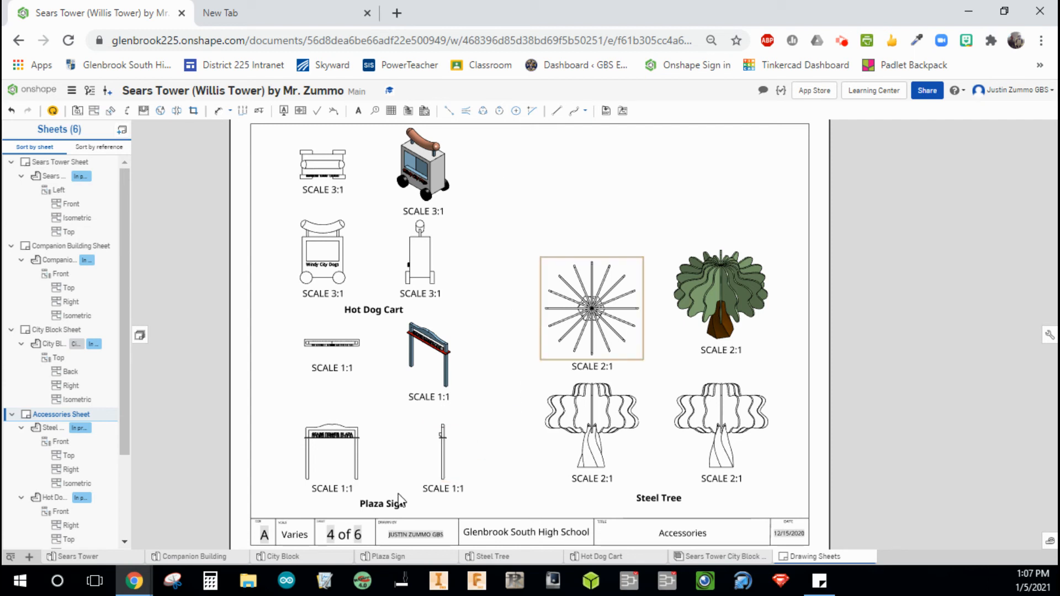
right_click_drag(918, 396, 925, 362)
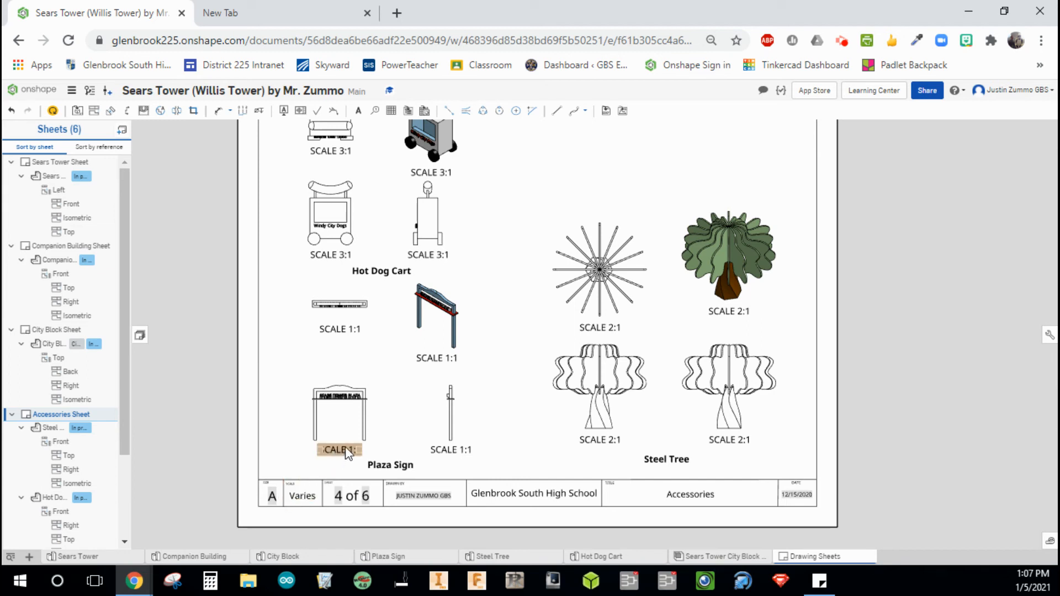
right_click_drag(177, 224, 149, 238)
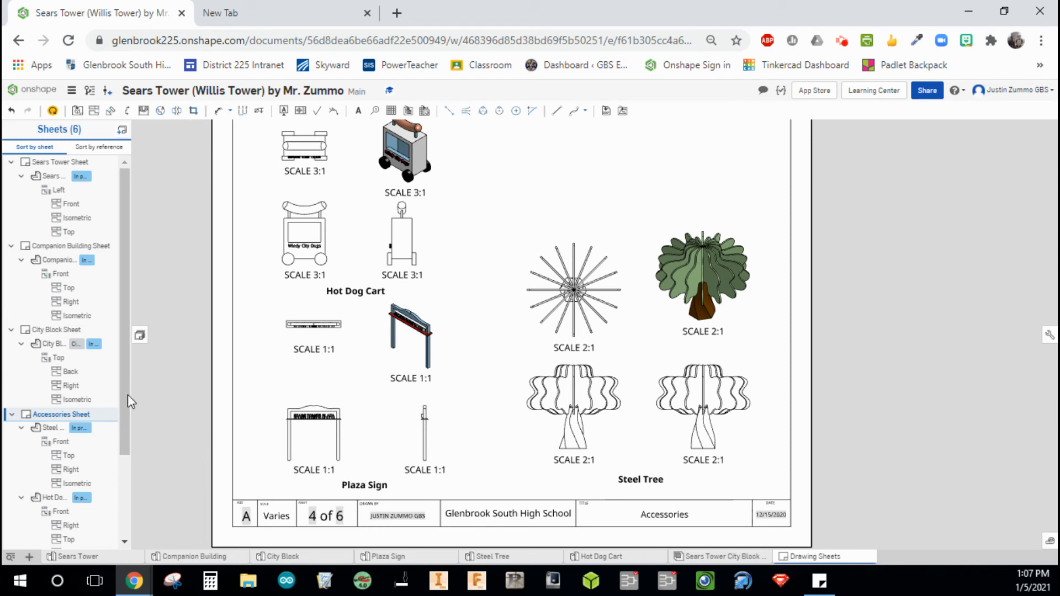
middle_click_drag(192, 343, 210, 366)
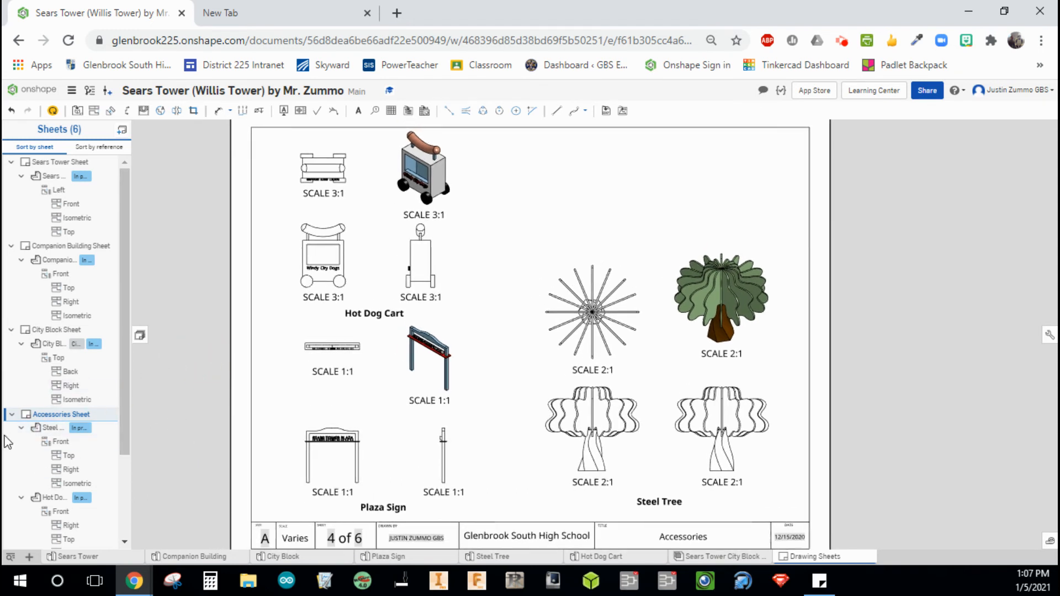
- Display the Assembly Sheet and examine its overall width, depth and height dimensions and the shaded isometric view
left_click(12, 414)
left_click(42, 428)
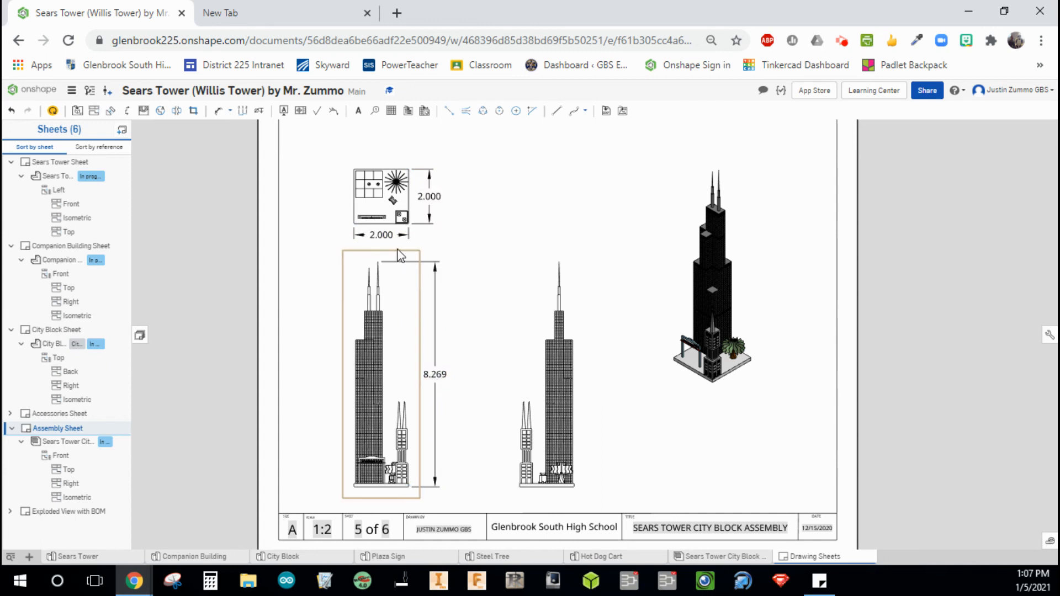
left_click(440, 200)
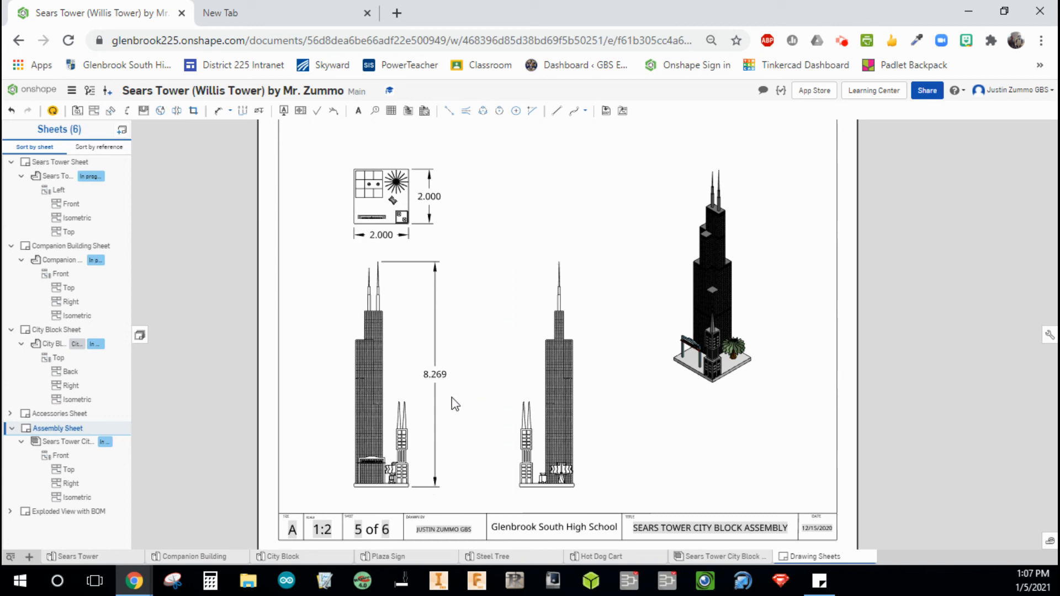
left_click(439, 377)
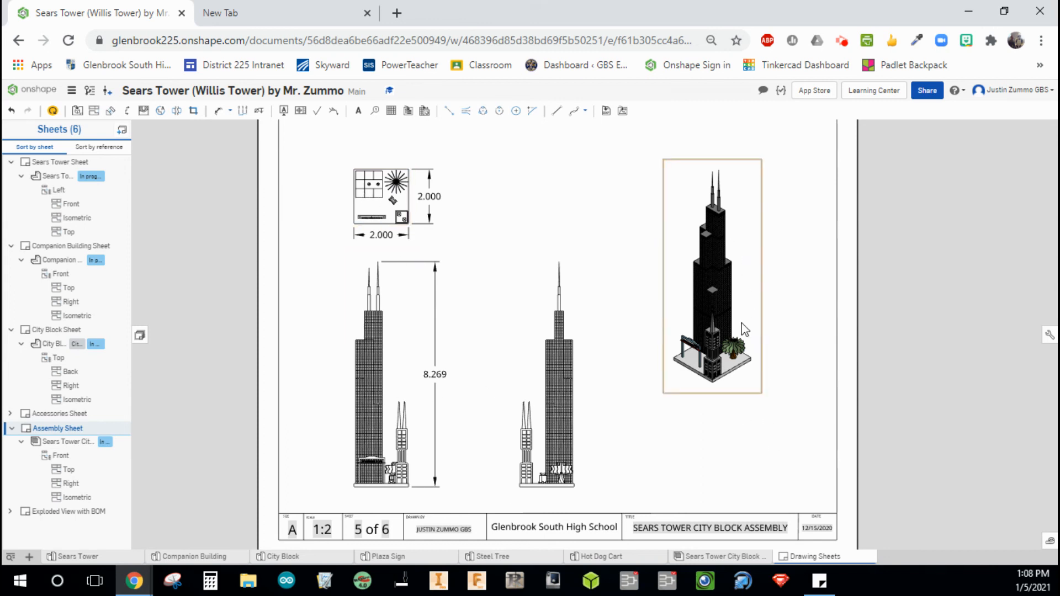
scroll(751, 235, "down", 1)
scroll(736, 329, "up", 5)
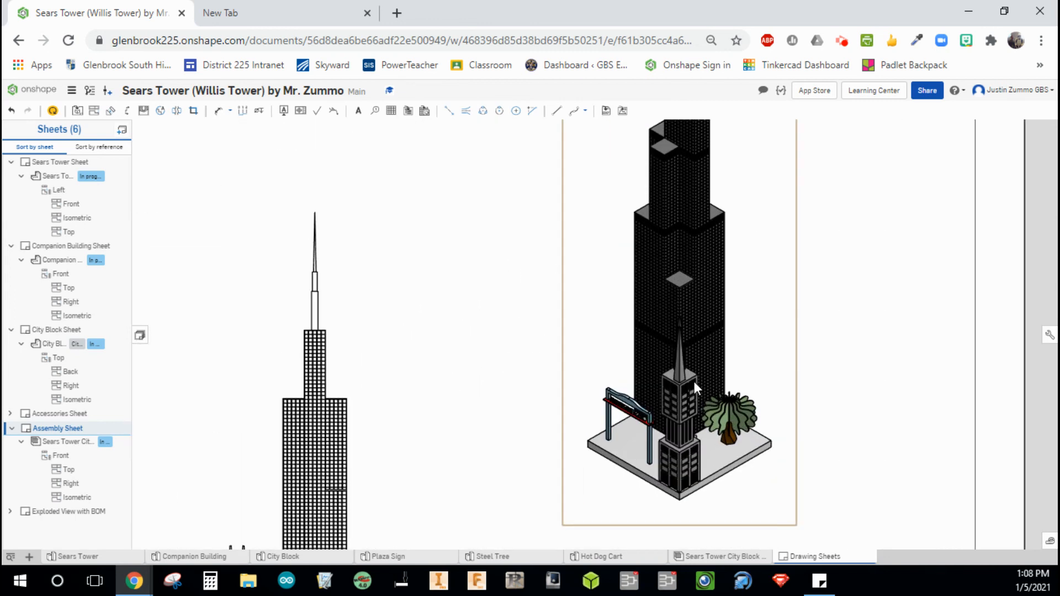
scroll(696, 399, "down", 6)
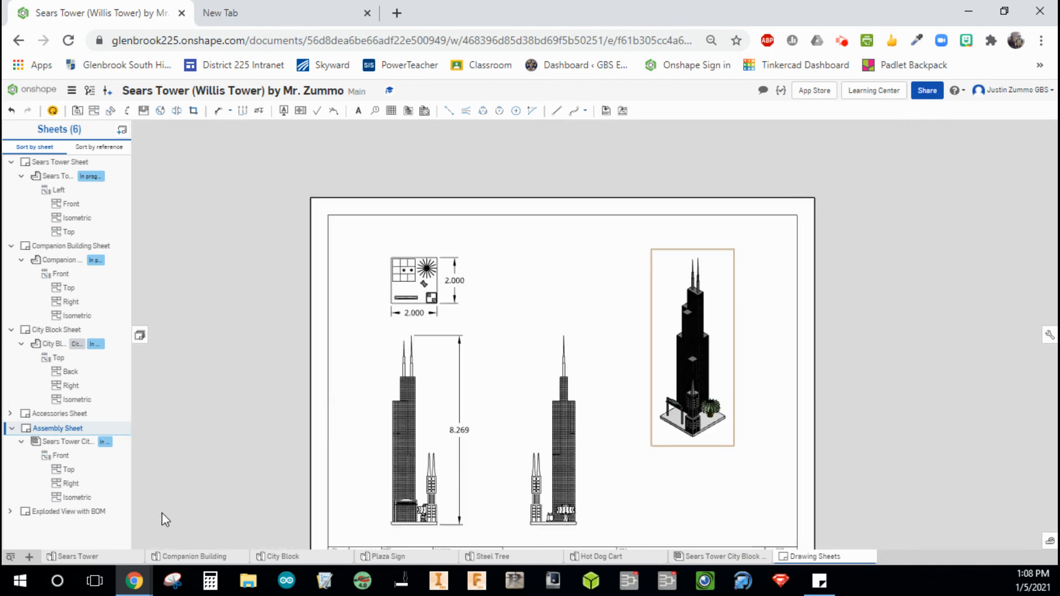
- Display the Exploded View with BOM sheet and review the numbered balloons, explode lines and bill of materials table
left_click(46, 514)
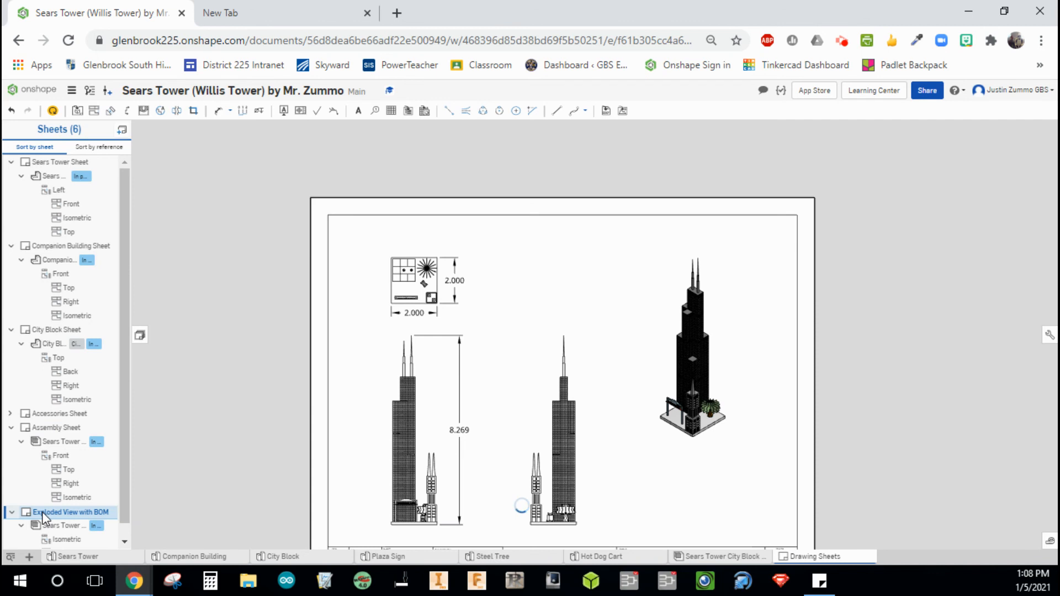
middle_click_drag(901, 276, 847, 317)
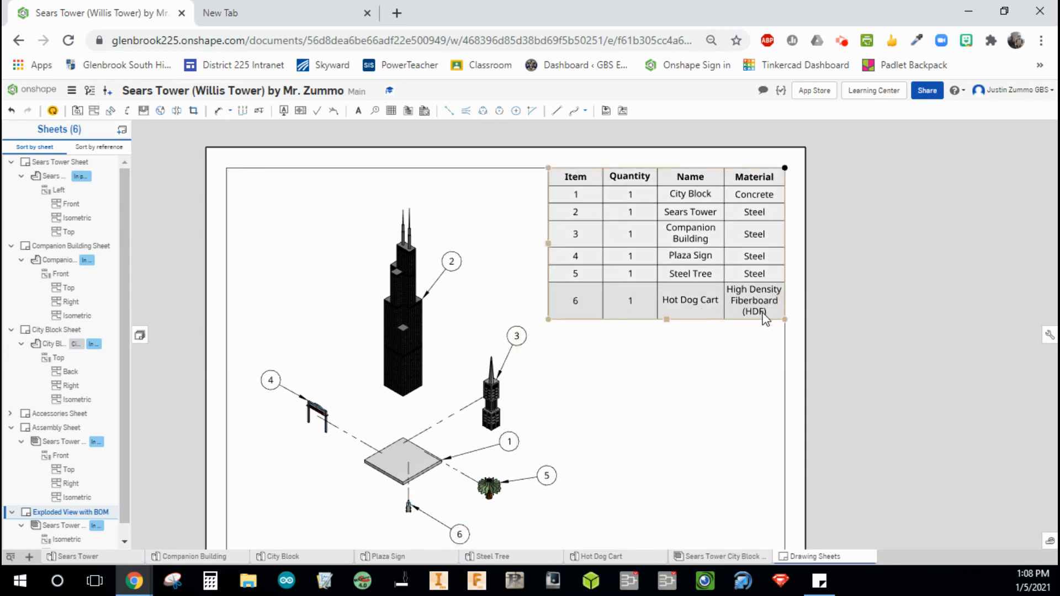
scroll(886, 358, "down", 4)
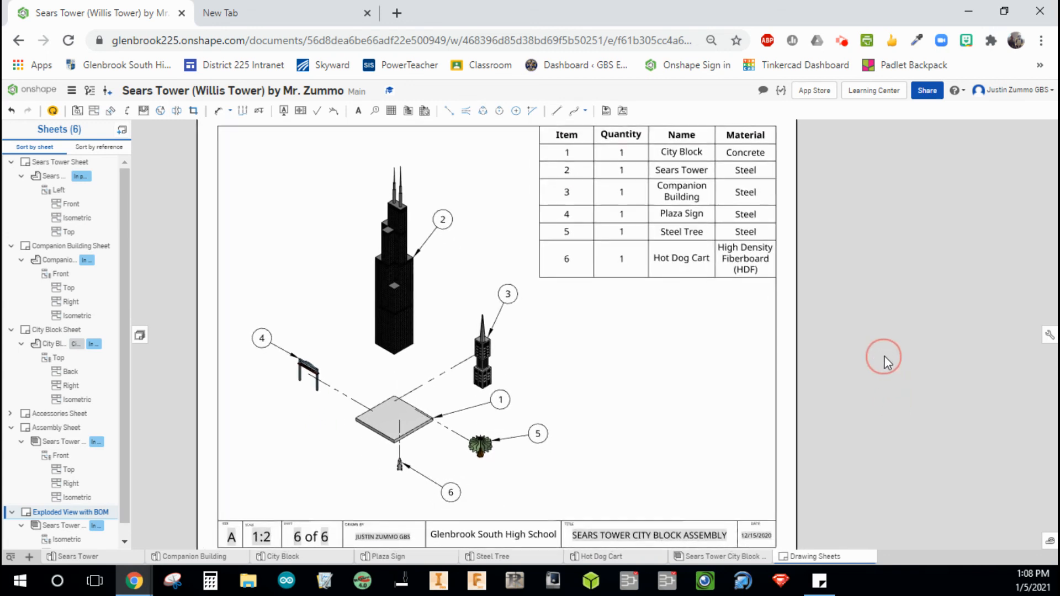
middle_click_drag(889, 351, 878, 353)
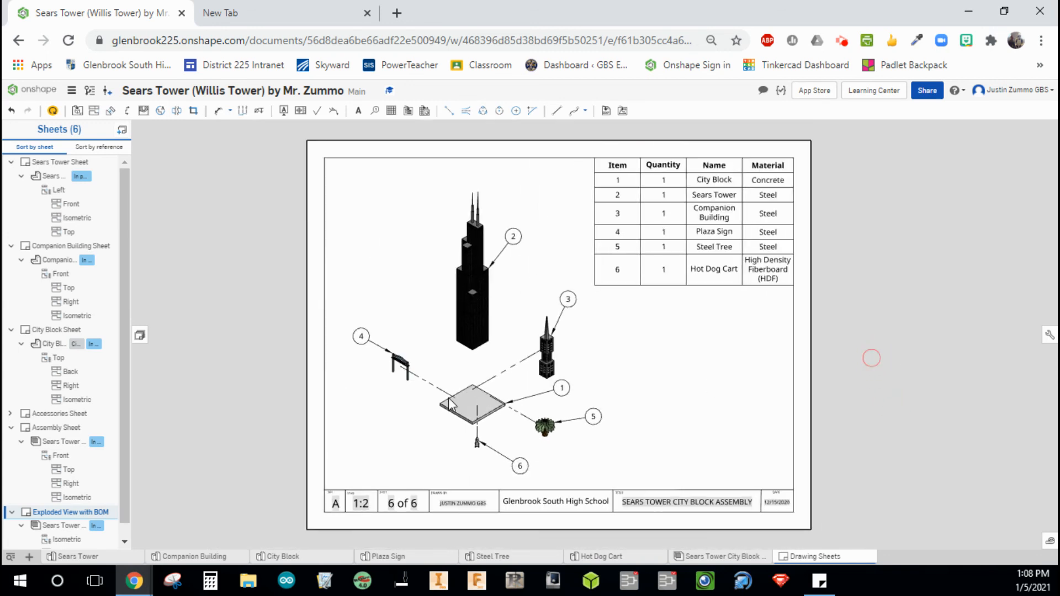
left_click_drag(123, 415, 149, 276)
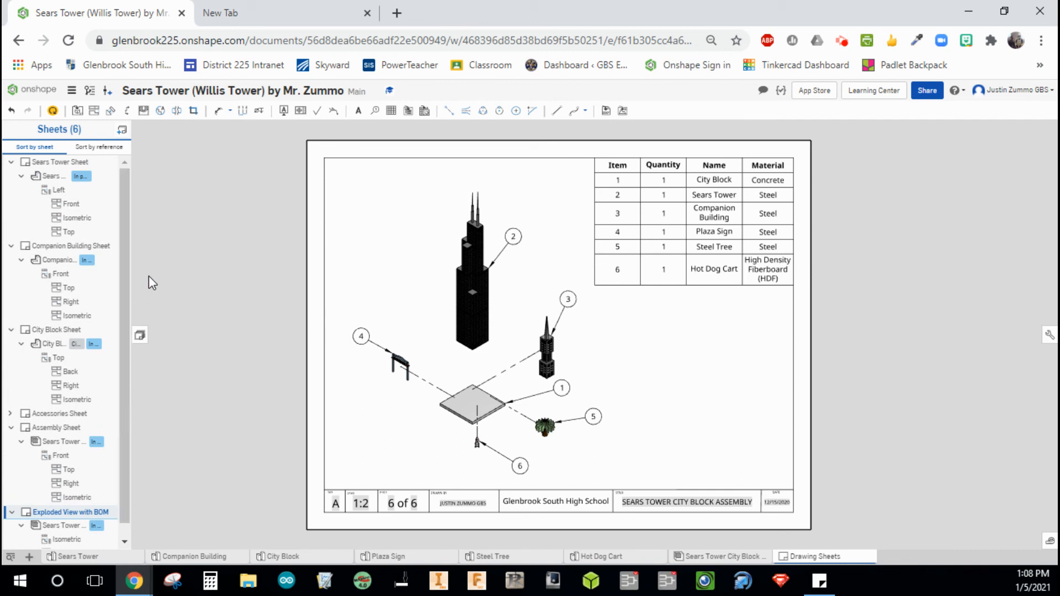